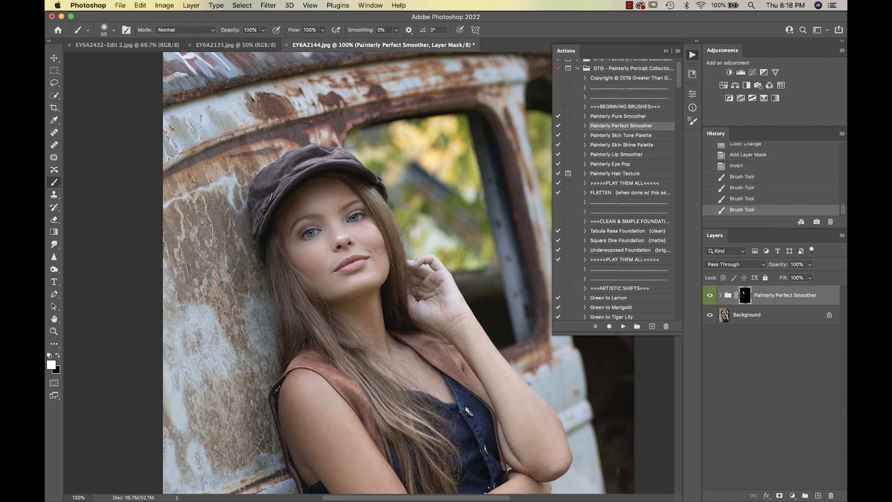
Paint the Painterly Perfect Smoother mask over the remaining facial skin, shoulder and arms, enlarging the brush to 125
drag(369, 234, 370, 237)
drag(415, 275, 385, 215)
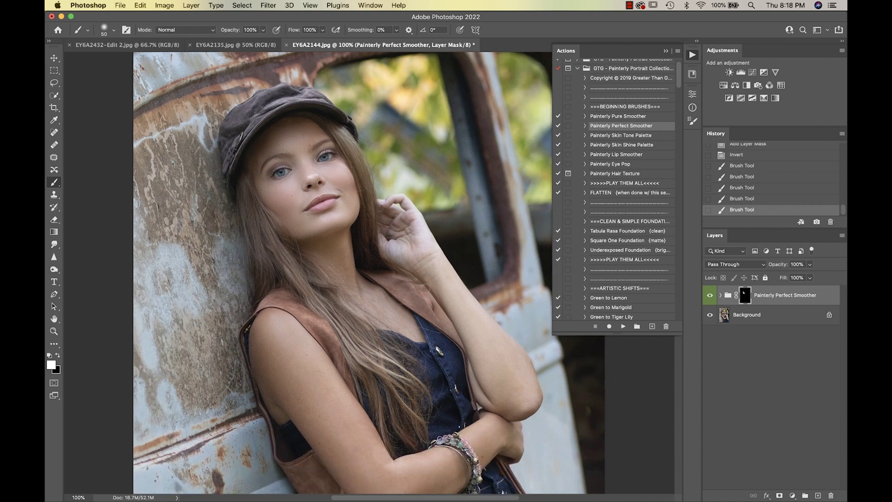
key(bracketright)
key(bracketright)
click(283, 341)
scroll(283, 341, down, 3)
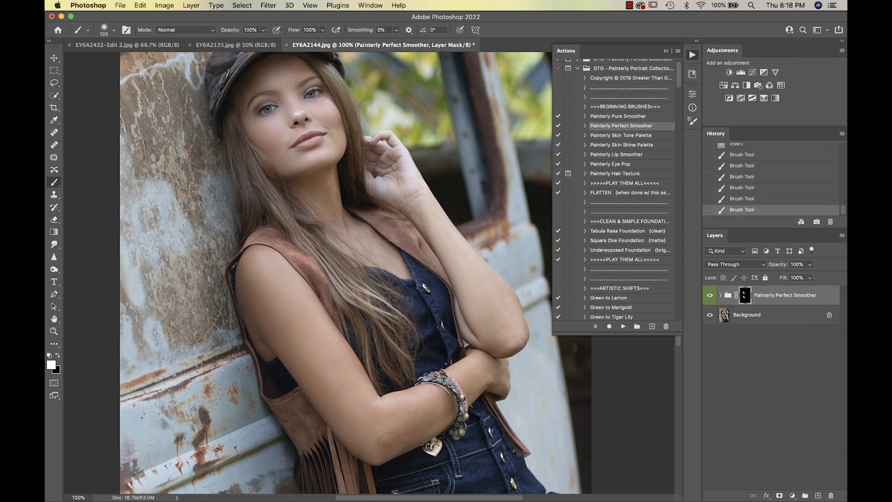
click(431, 408)
scroll(431, 408, up, 2)
scroll(431, 408, right, 2)
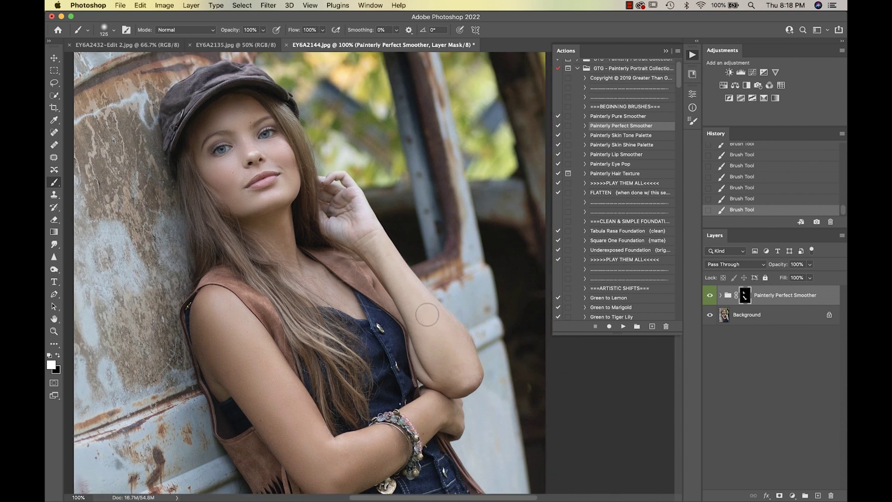
Lower the Painterly Perfect Smoother group's opacity to 71% and brush its mask over the neck and chest
click(810, 265)
drag(801, 277, 796, 278)
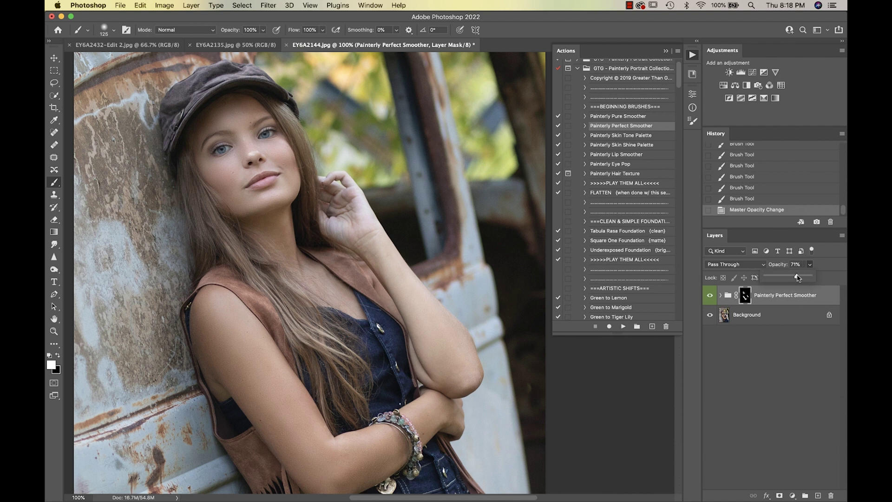
mouse_move(279, 237)
mouse_down()
mouse_move(272, 230)
mouse_move(286, 237)
mouse_up()
click(341, 295)
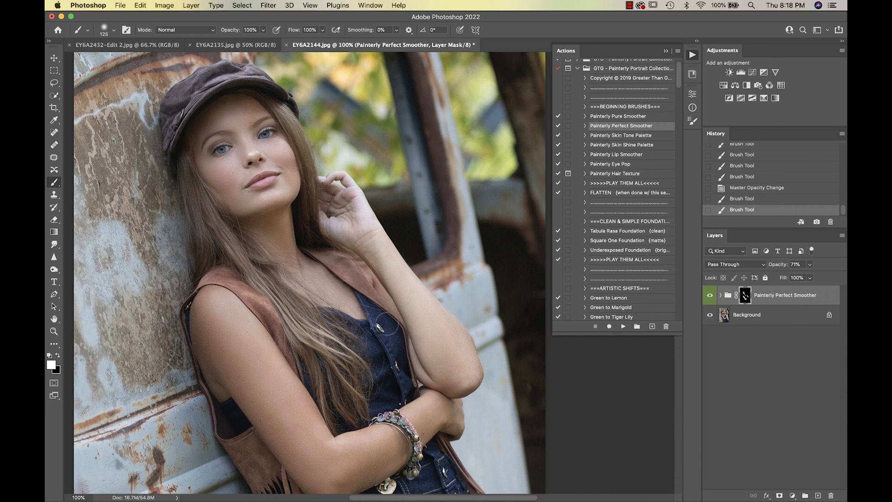
Run the Painterly Skin Tone Palette action
scroll(372, 316, down, 8)
scroll(385, 324, up, 8)
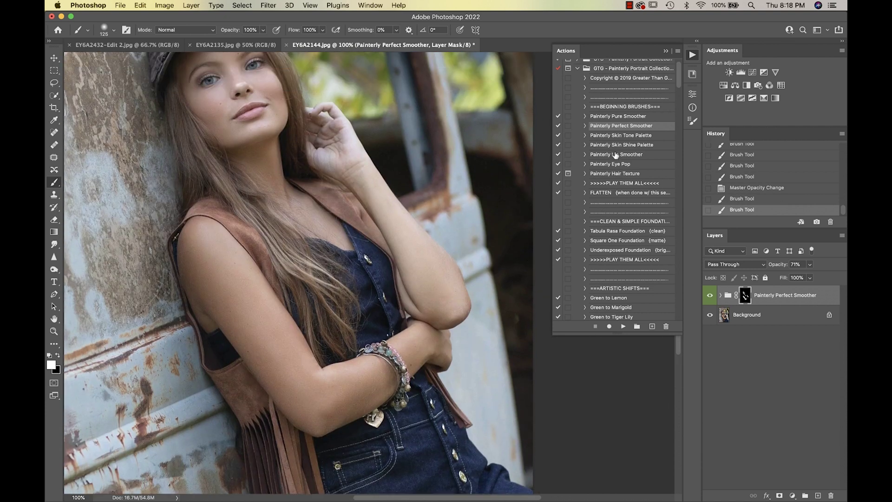
click(613, 136)
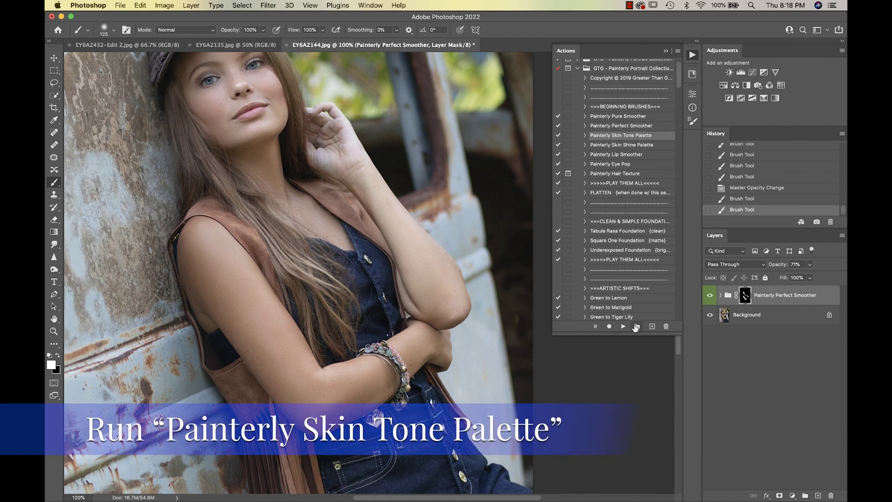
click(623, 327)
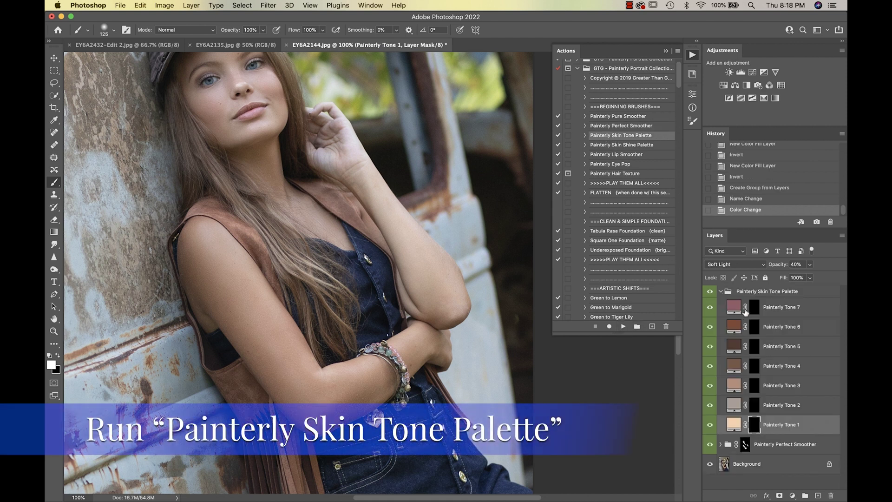
Paint the Painterly Tone 2 mask over the face, neck, chest, arms and hand with a white brush of size 250
click(754, 406)
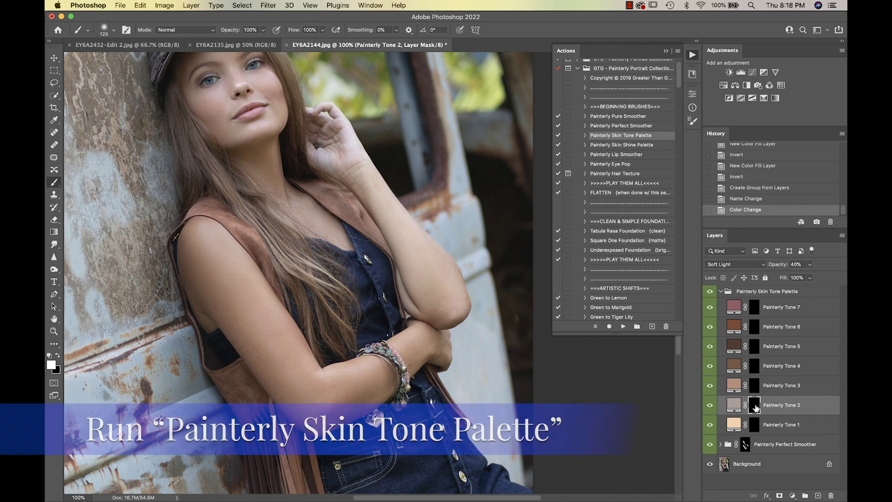
scroll(518, 310, up, 3)
scroll(517, 311, left, 2)
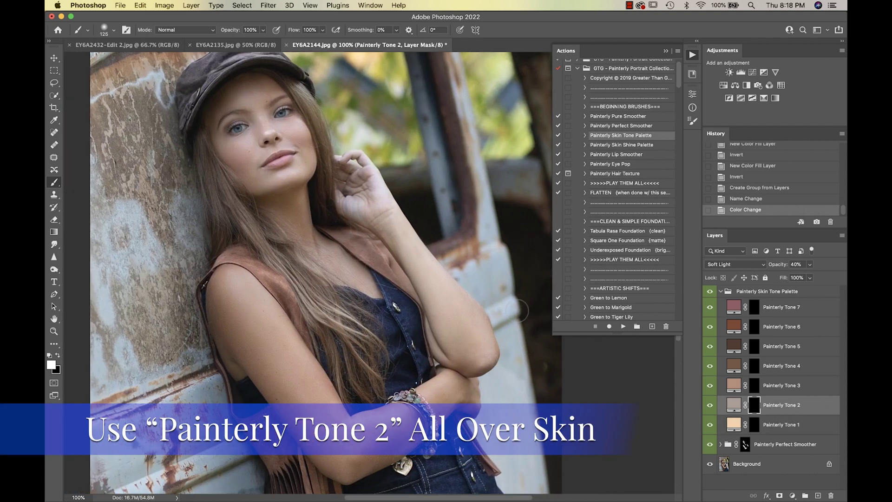
scroll(518, 310, up, 1)
key(bracketright)
key(bracketright)
key(bracketright)
key(bracketright)
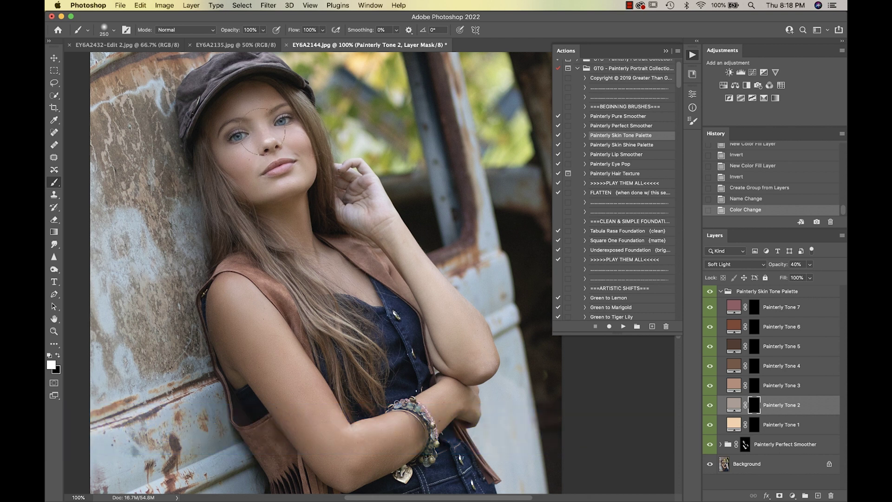
mouse_move(293, 189)
mouse_down()
mouse_move(290, 219)
mouse_move(346, 290)
mouse_up()
drag(240, 313, 296, 384)
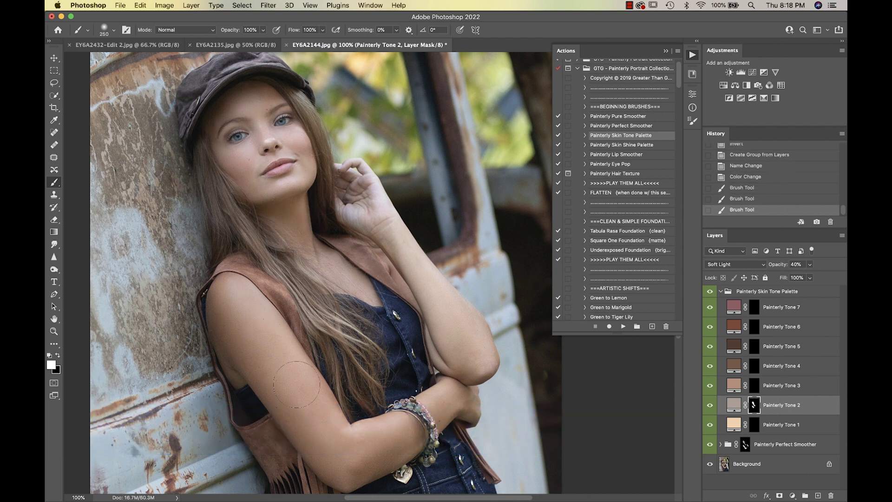
drag(445, 405, 453, 397)
mouse_move(457, 353)
mouse_down()
mouse_move(433, 295)
mouse_move(364, 189)
mouse_move(379, 222)
mouse_up()
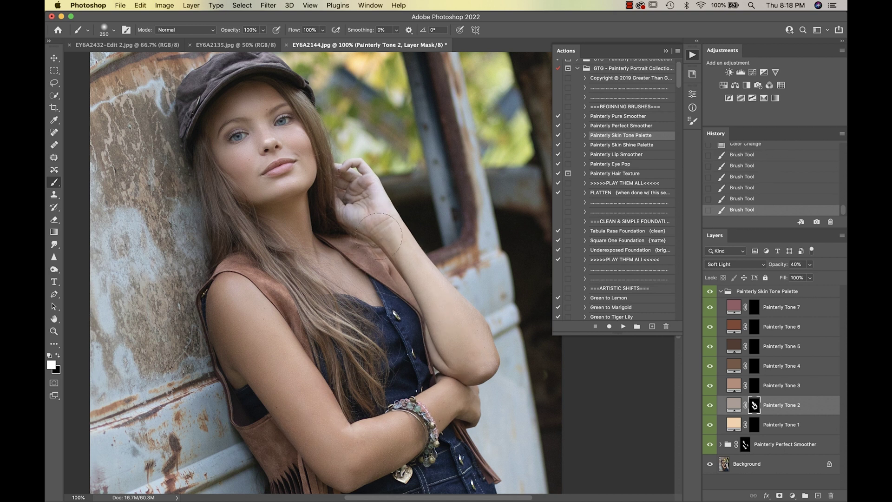
drag(468, 356, 405, 426)
Compare the skin with and without the Painterly Tone 2 layer
click(710, 405)
click(709, 405)
click(709, 408)
click(709, 408)
click(709, 408)
click(709, 409)
Brush blush onto the cheek through the Painterly Tone 7 mask and lower that layer's opacity to 17%
click(753, 310)
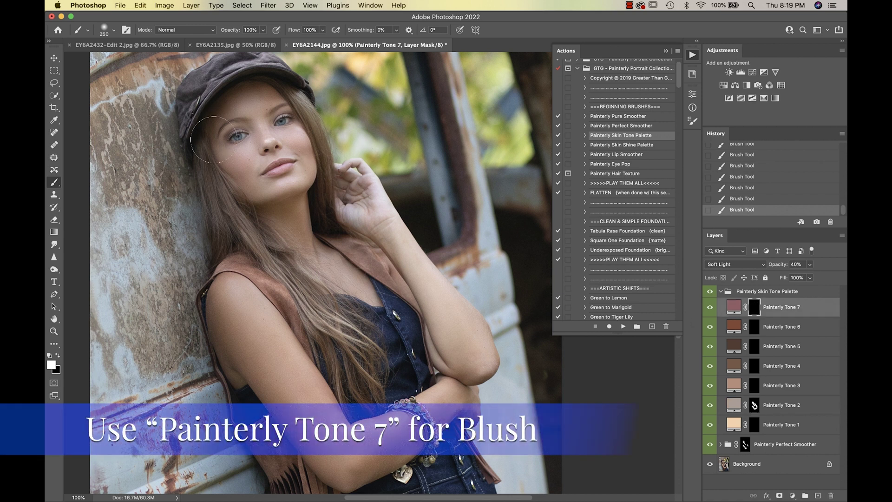
key(bracketleft)
key(bracketleft)
key(bracketleft)
key(bracketleft)
key(bracketleft)
key(bracketleft)
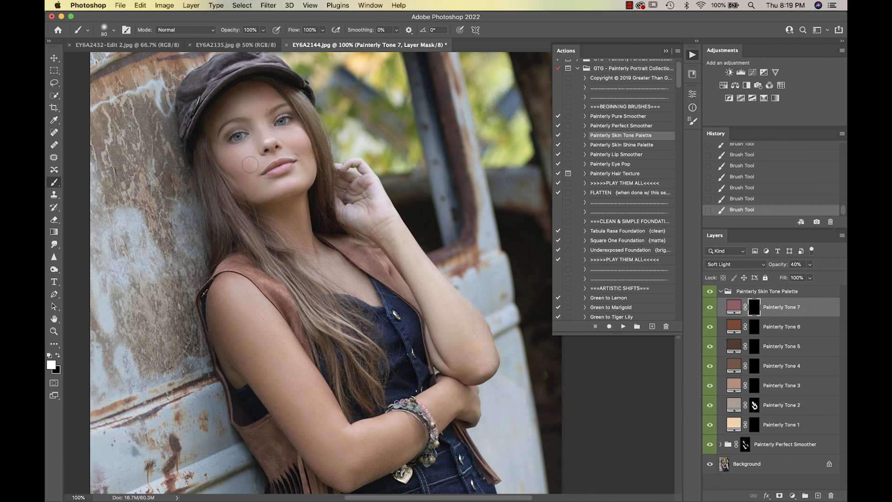
key(bracketright)
key(bracketright)
drag(248, 160, 237, 161)
key(bracketleft)
key(bracketleft)
click(809, 264)
click(800, 278)
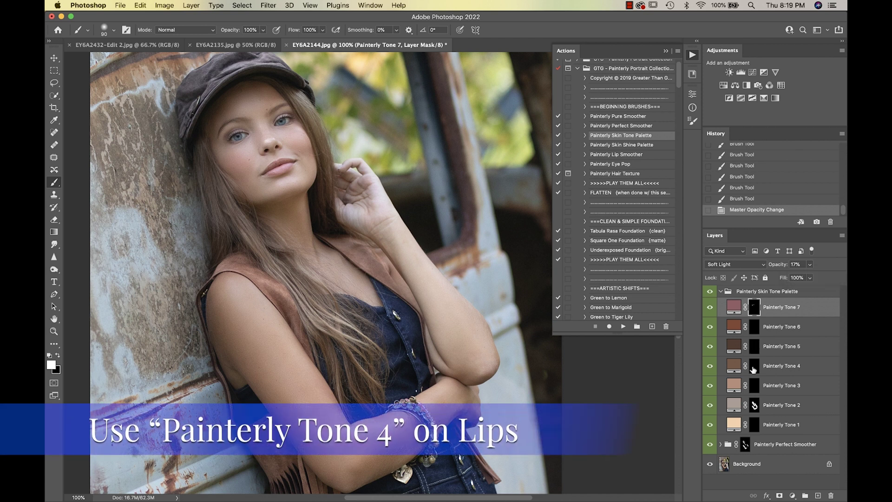
Paint the lips through the Painterly Tone 4 mask with a size 25 brush and check the layer's effect
click(753, 367)
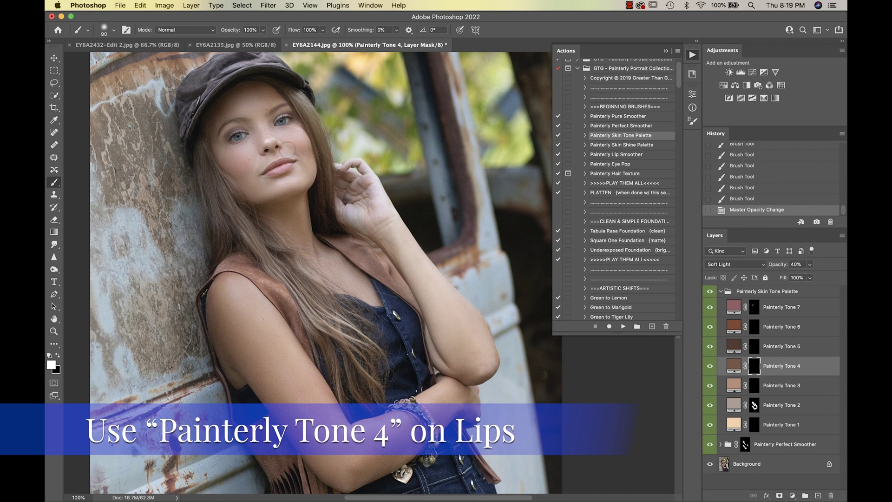
key(bracketleft)
key(bracketleft)
key(bracketleft)
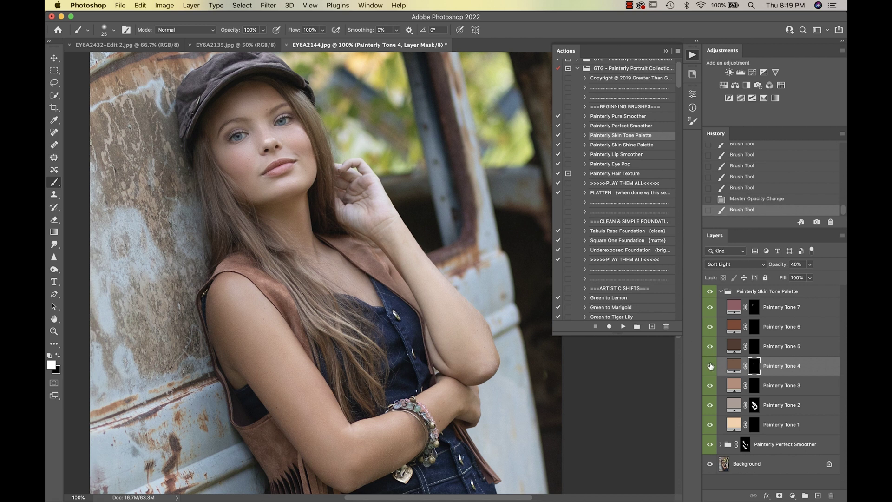
click(710, 365)
Paint the Painterly Tone 1 mask over the raised hand and forearm down to the elbow with a size 90 brush
click(754, 424)
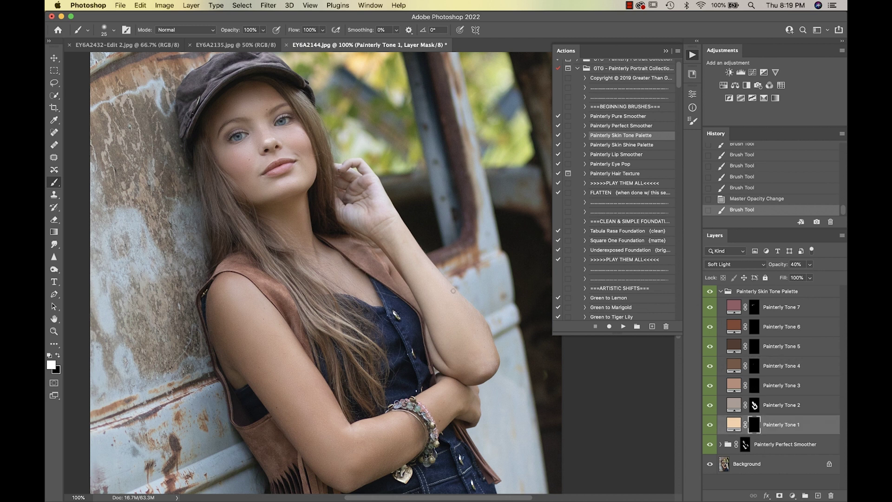
key(bracketright)
key(bracketright)
key(bracketright)
key(bracketright)
key(bracketright)
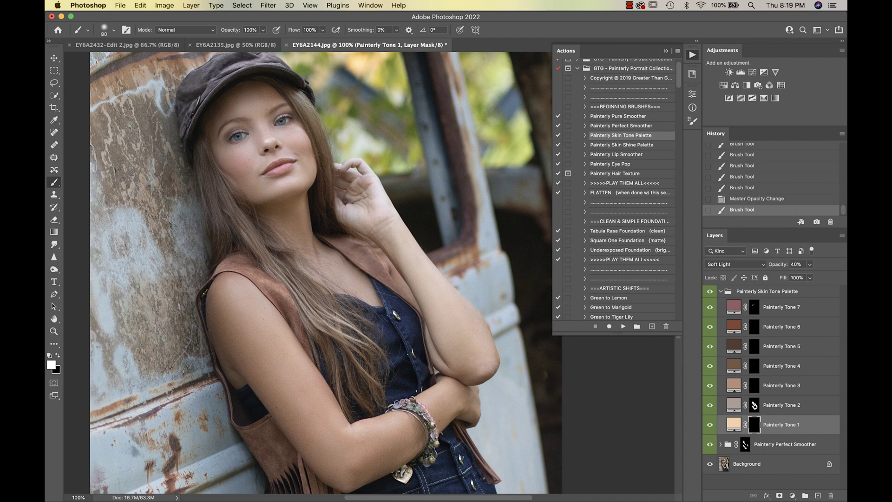
click(358, 199)
click(380, 210)
mouse_move(380, 216)
mouse_down()
mouse_move(376, 225)
mouse_move(405, 254)
mouse_up()
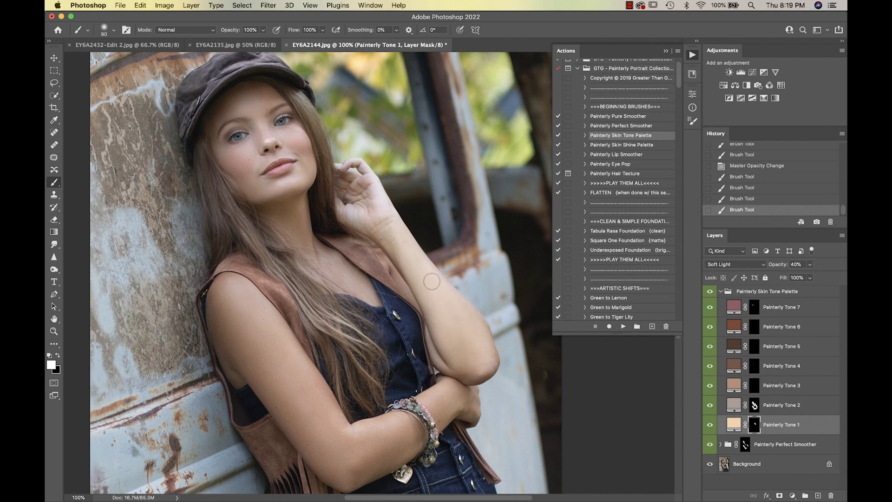
drag(431, 281, 466, 344)
Lower the Painterly Tone 1 layer's opacity to 23% and flatten the image
click(809, 264)
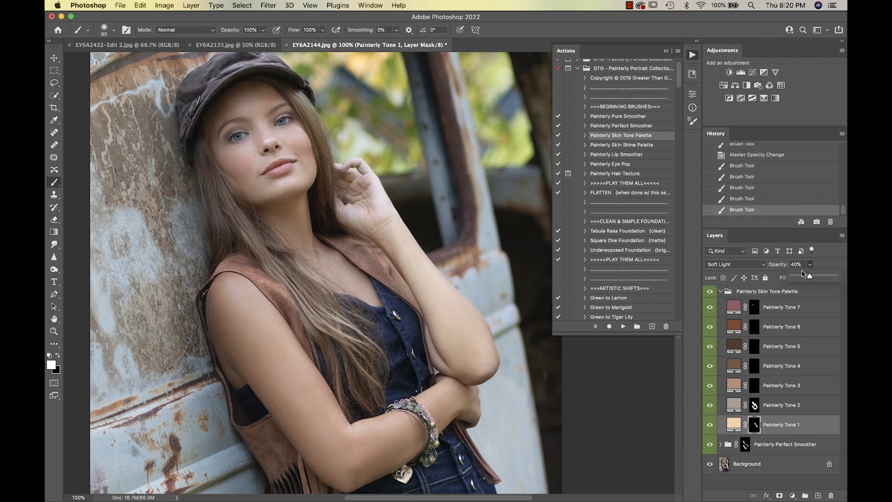
drag(802, 277, 803, 277)
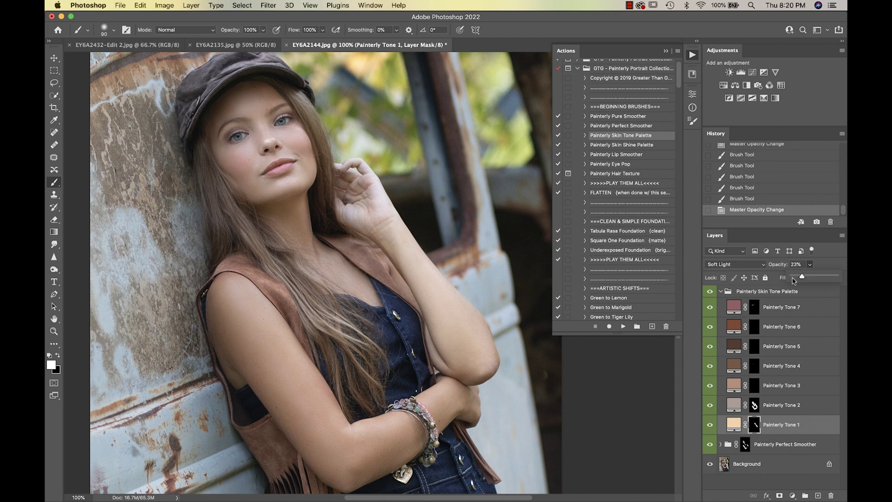
key(super+shift+e)
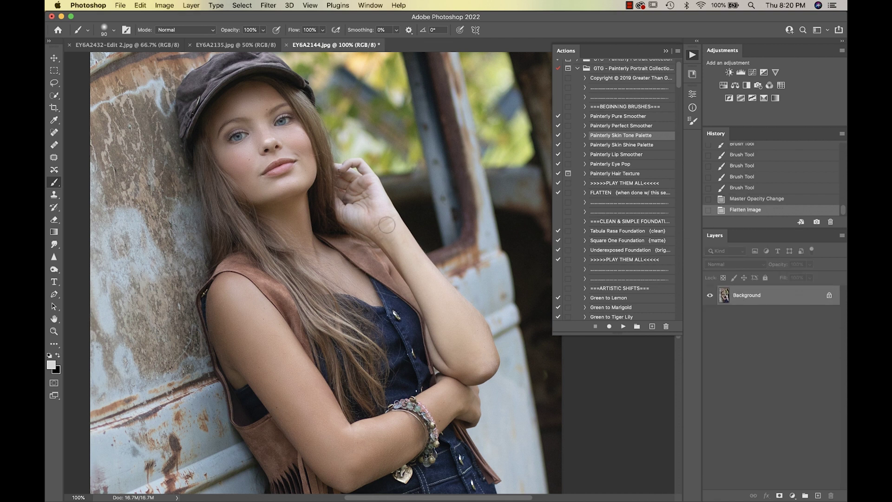
Duplicate the background onto a new layer and set its blend mode to Color
mouse_move(781, 500)
key(ctrl+j)
click(728, 265)
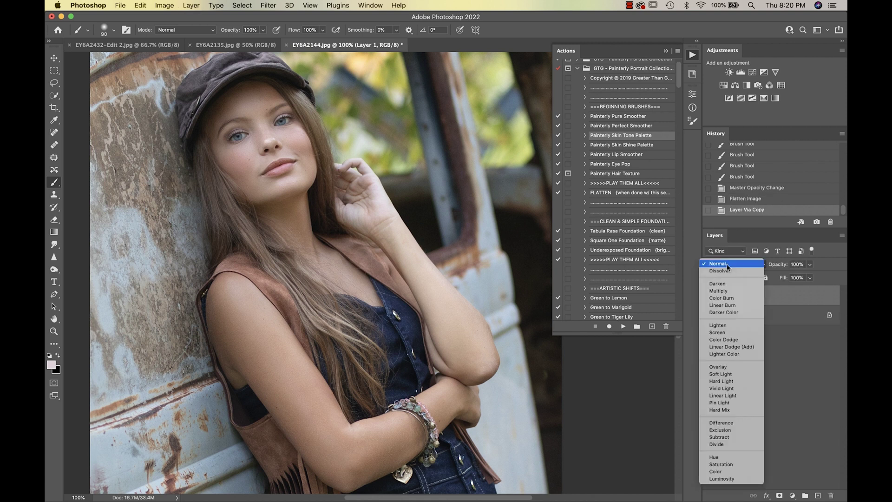
click(722, 471)
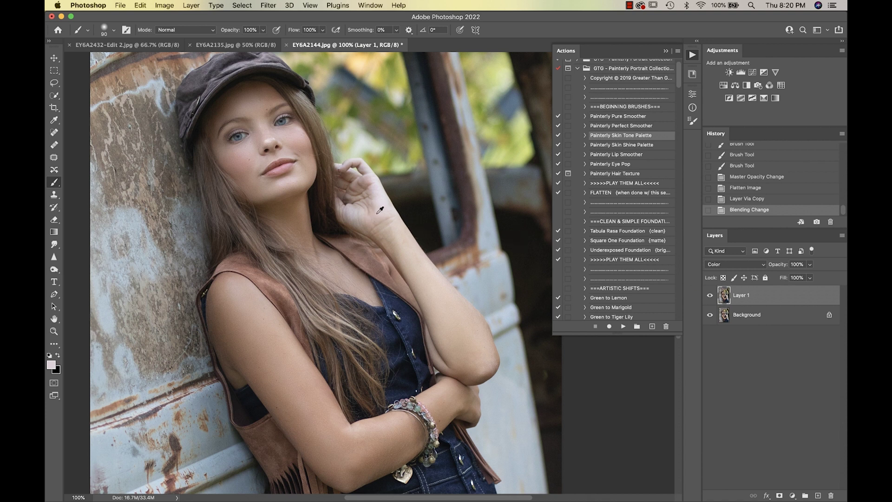
Sample a skin color from the raised hand and paint it over the palm on the duplicate layer
alt+click(377, 212)
click(354, 217)
click(356, 217)
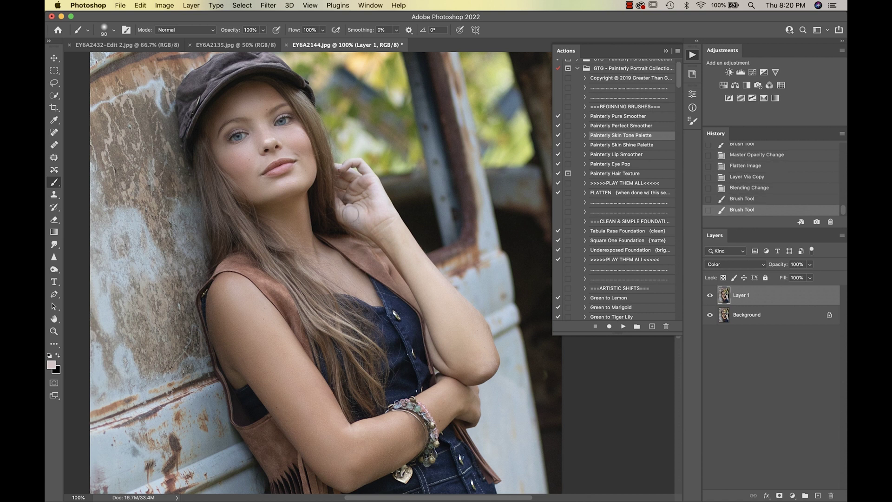
click(352, 214)
click(358, 221)
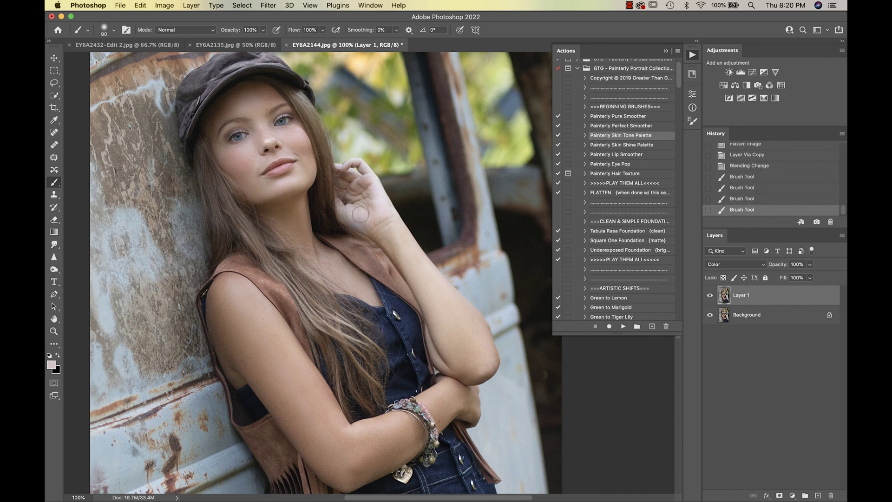
click(367, 213)
Compare the image with and without the Color layer and lower the layer's opacity to 66%
click(710, 296)
click(710, 296)
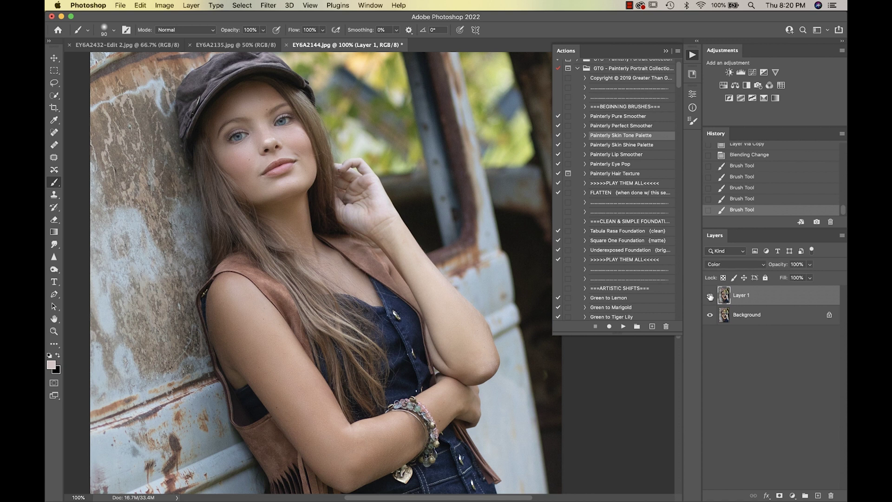
click(710, 295)
click(710, 296)
click(810, 265)
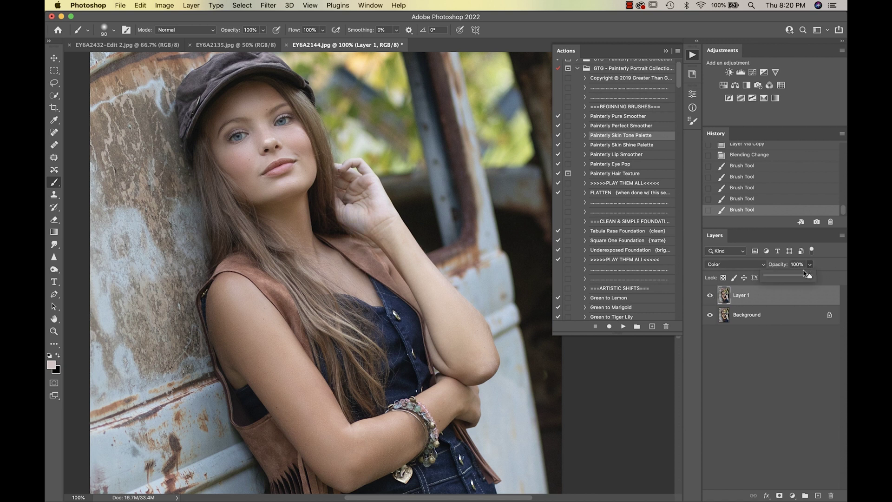
drag(811, 277, 796, 277)
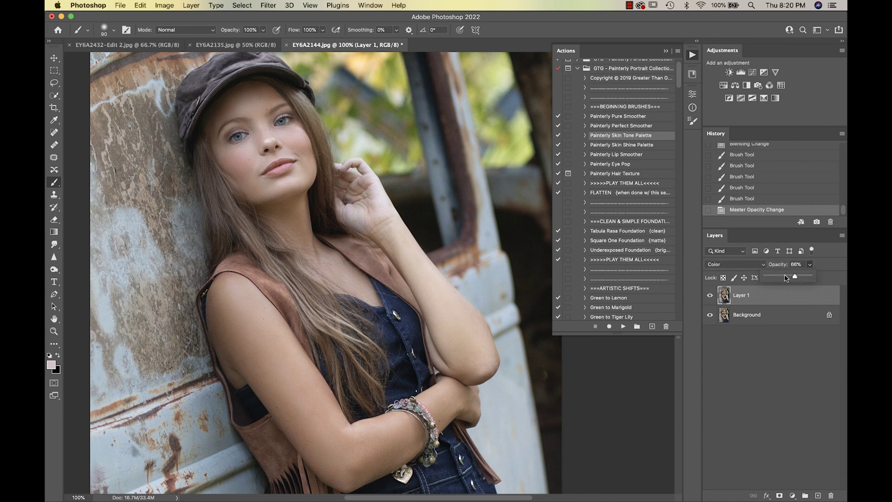
Sample the warmer skin tone of the forearm and paint it over the raised hand's palm and wrist
click(384, 216)
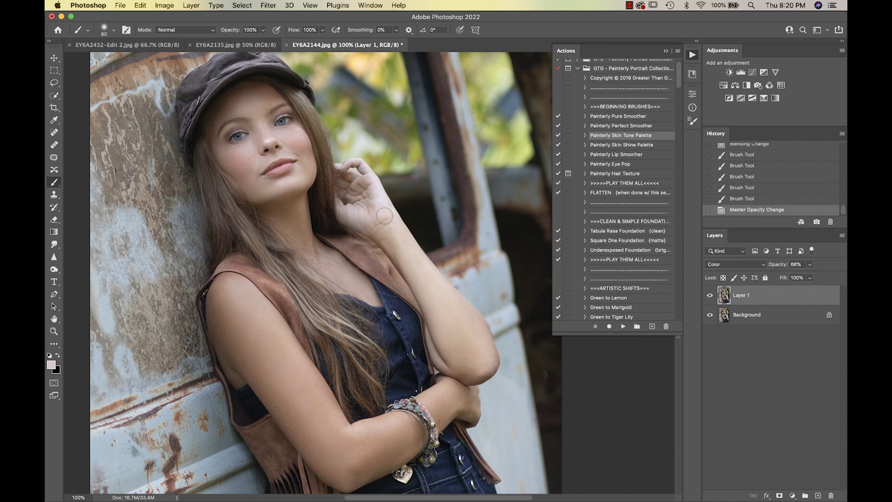
drag(361, 216, 356, 216)
alt+click(388, 241)
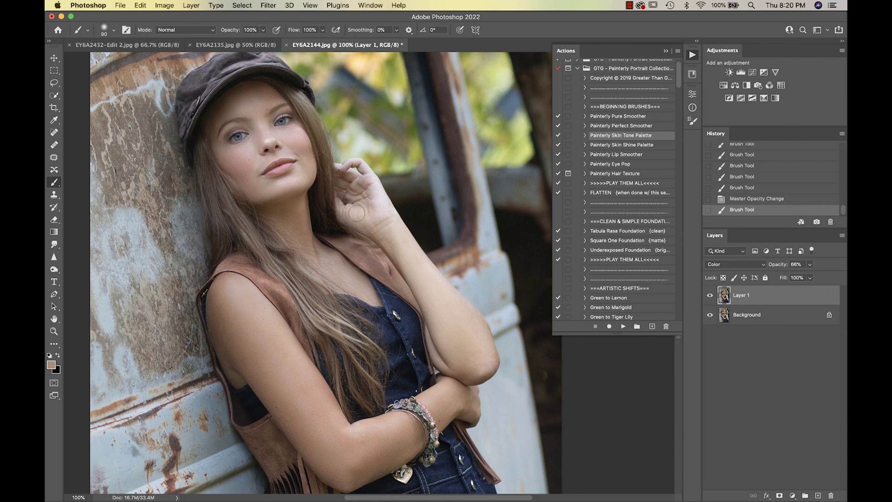
click(368, 215)
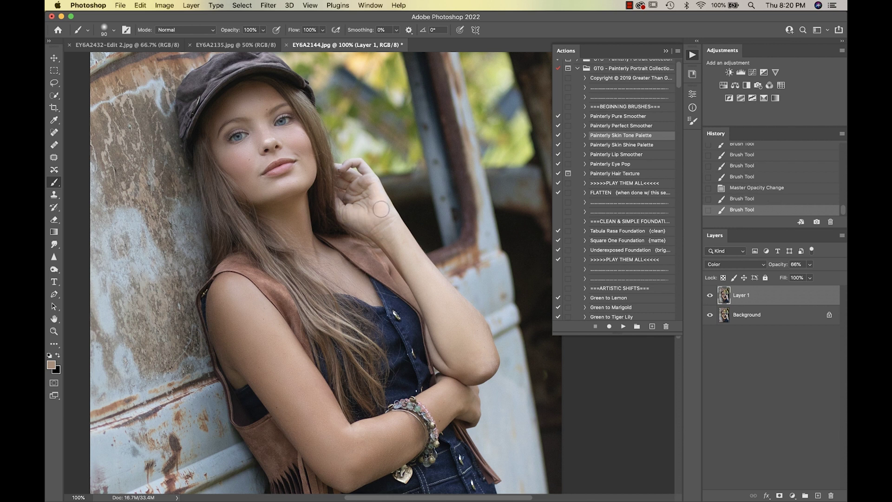
click(351, 211)
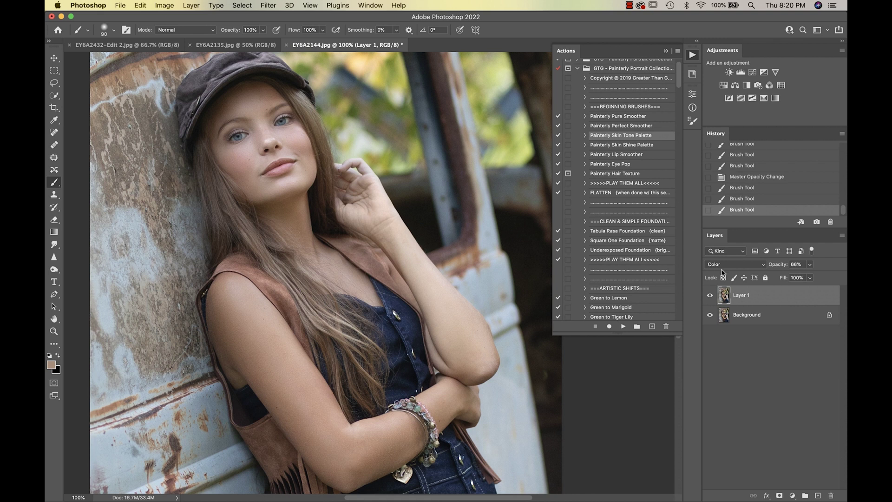
Lower the Color layer's opacity to 40% and compare the image with and without that layer
click(810, 264)
click(799, 278)
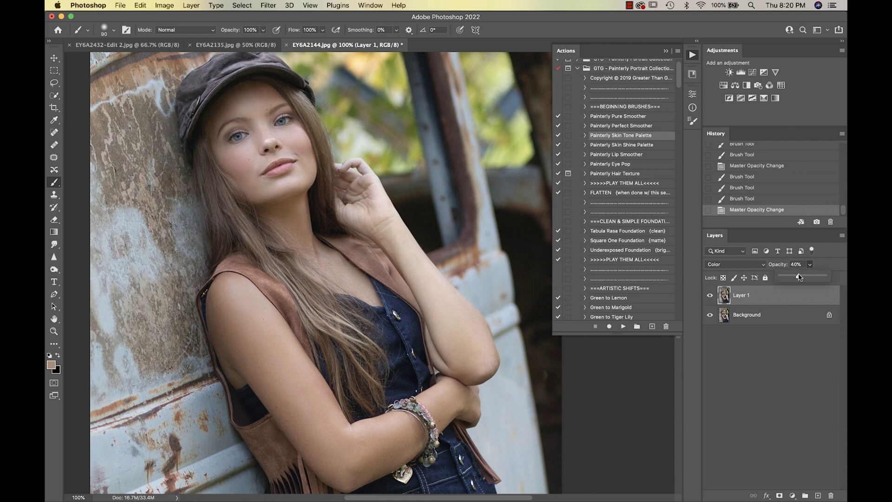
click(709, 297)
click(709, 297)
click(709, 297)
click(709, 296)
click(709, 297)
click(709, 297)
Flatten the image and run the Painterly Eye Pop action
key(super+shift+e)
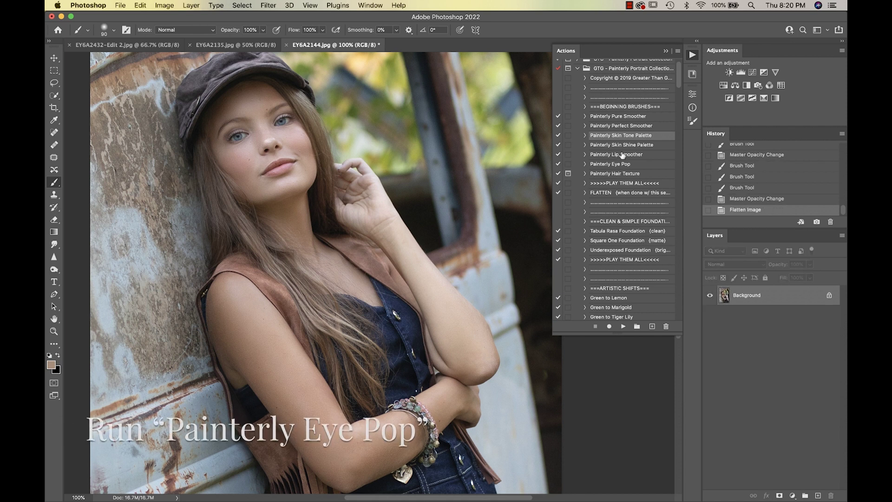
click(613, 164)
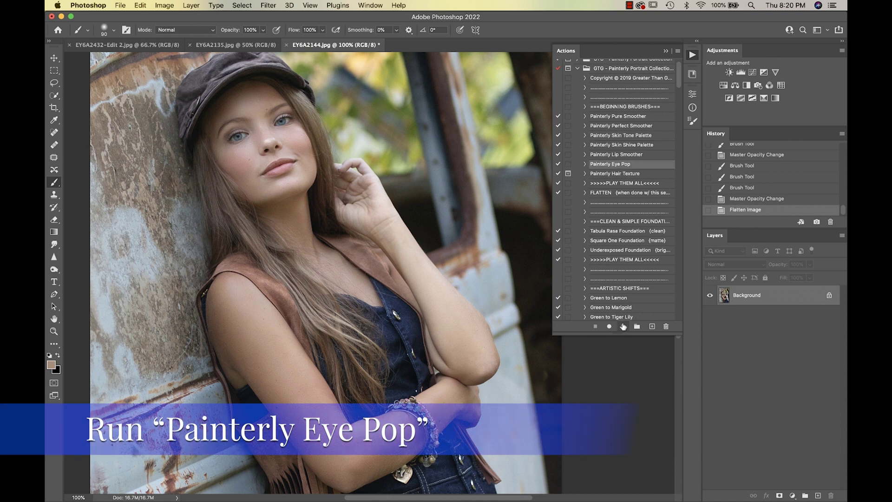
click(623, 326)
Reduce the brush size to 30 and paint white over both eyes on the Painterly Eye Pop mask
key(super+plus)
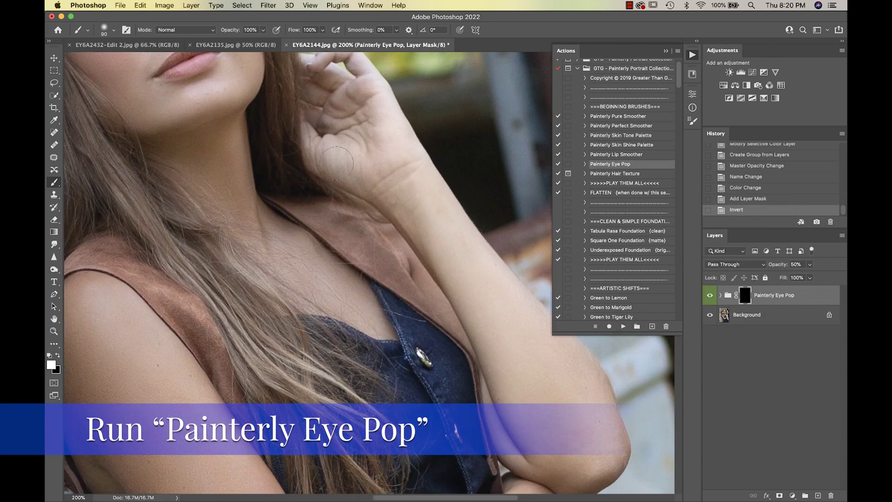
drag(206, 89, 347, 190)
key(bracketleft)
key(bracketleft)
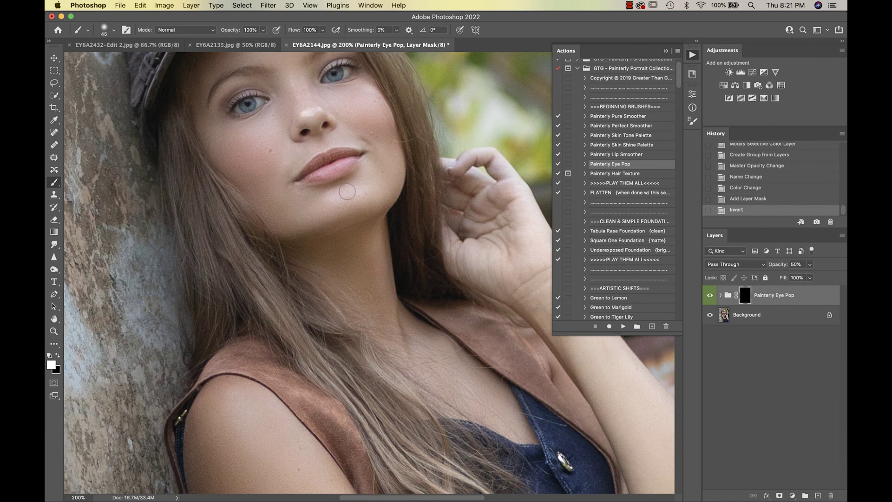
scroll(348, 192, up, 3)
scroll(348, 192, left, 2)
key(bracketleft)
key(bracketleft)
key(bracketleft)
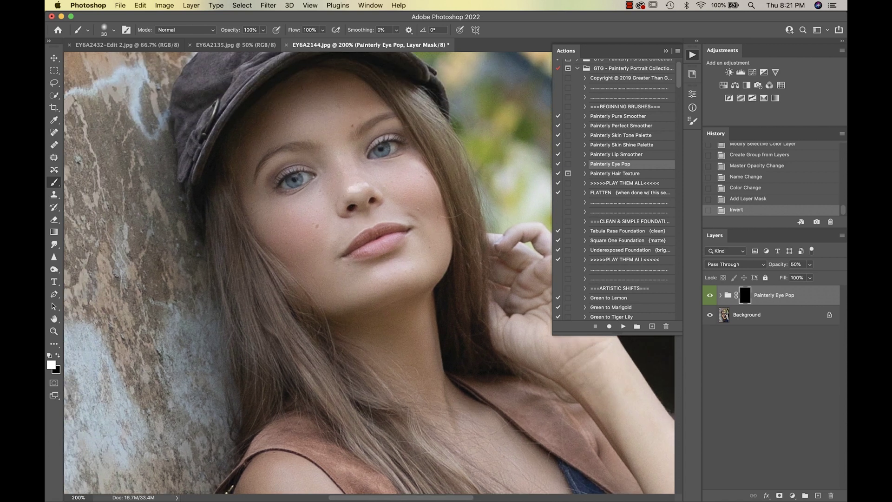
drag(292, 183, 286, 184)
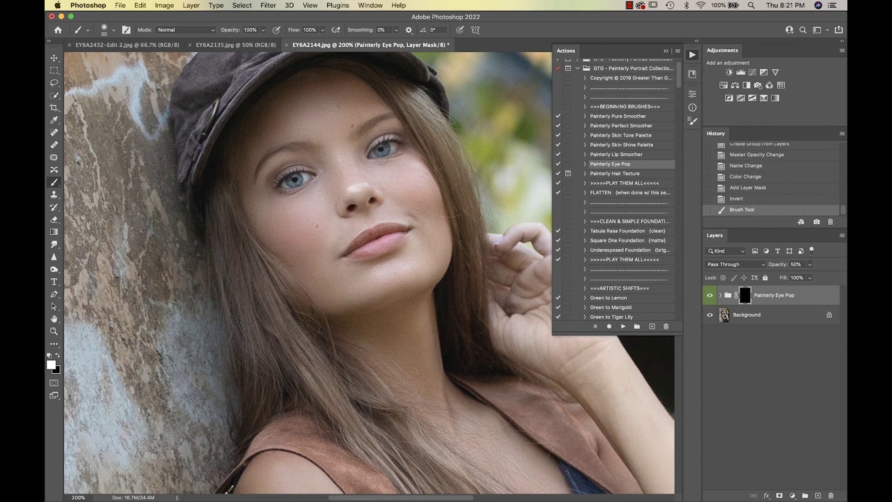
drag(388, 147, 383, 151)
Compare the eyes with and without the Painterly Eye Pop group, both zoomed out and close up
key(super+minus)
key(super+minus)
key(super+minus)
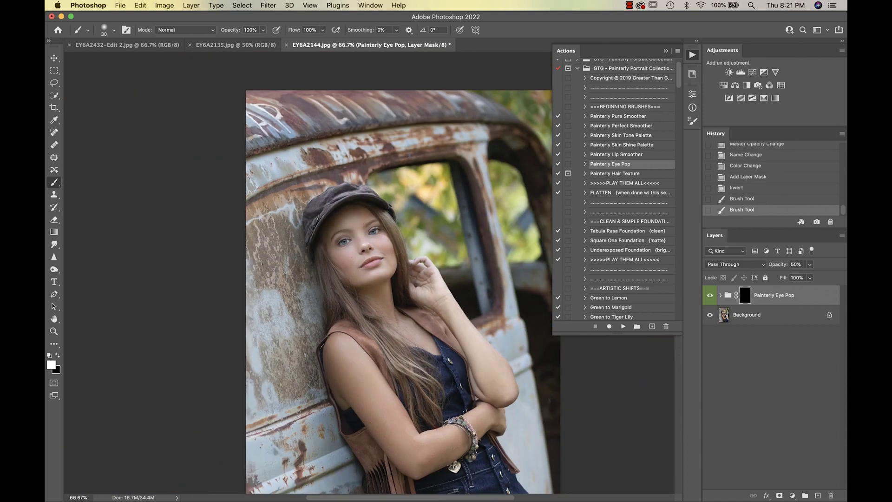
click(709, 295)
key(super+plus)
key(super+plus)
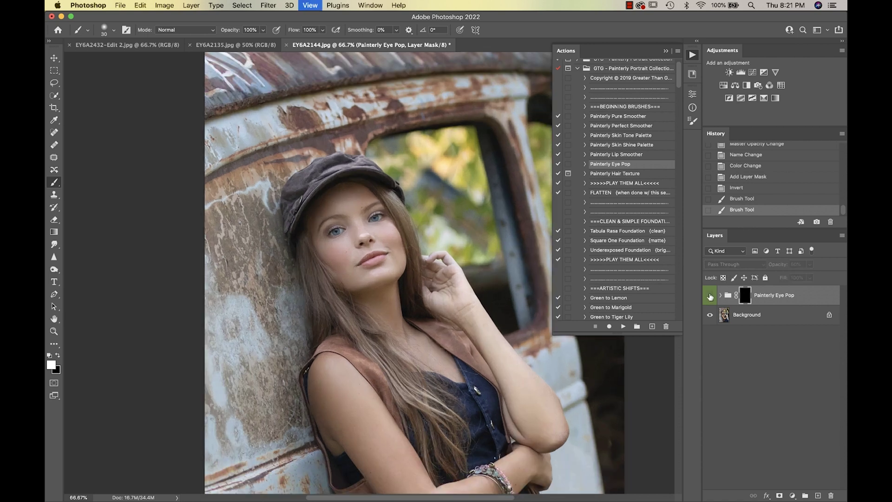
click(709, 295)
click(710, 296)
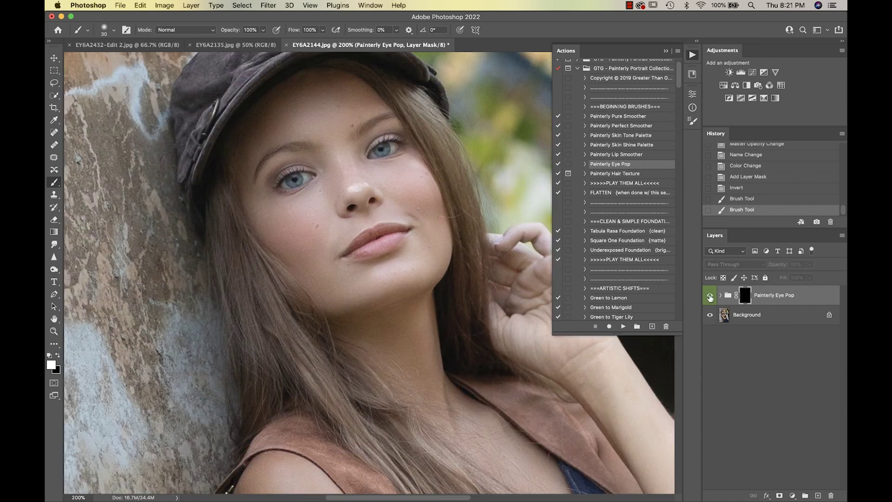
click(709, 297)
click(710, 298)
click(710, 298)
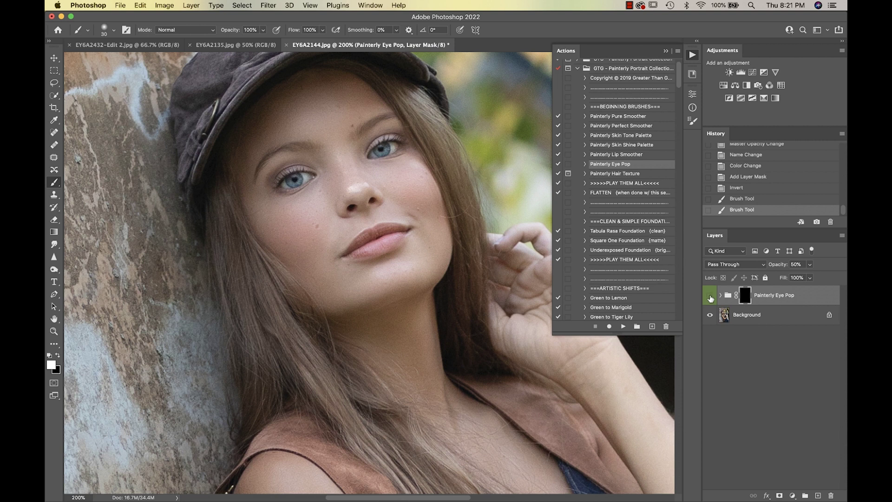
click(710, 297)
click(710, 298)
Run the Underexposed Foundation action from the Clean & Simple Foundations section of the collection
scroll(637, 248, down, 3)
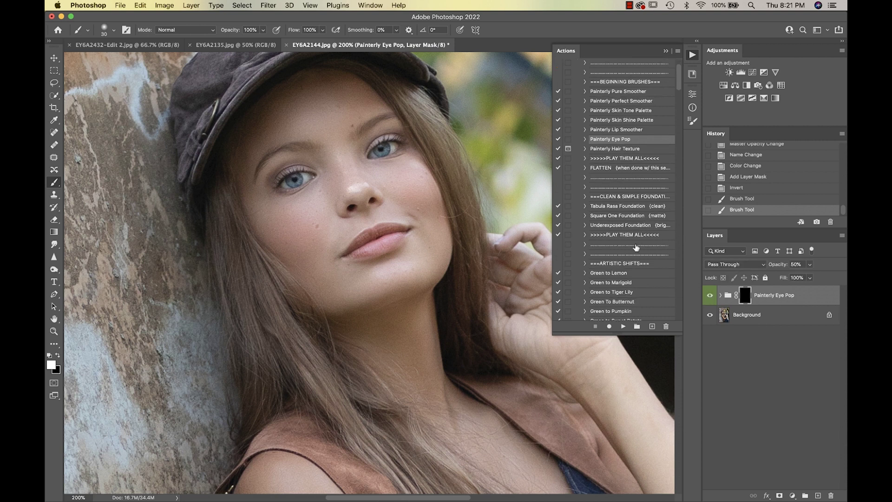
key(super+1)
click(607, 226)
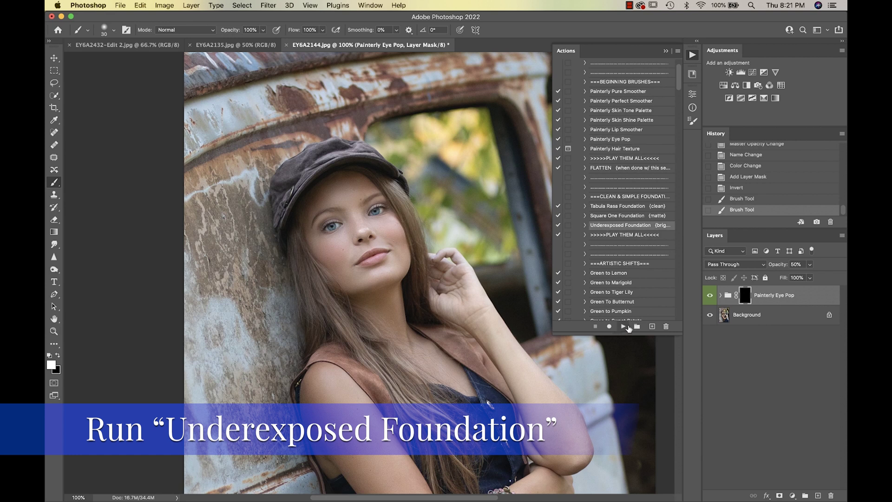
click(627, 327)
click(625, 327)
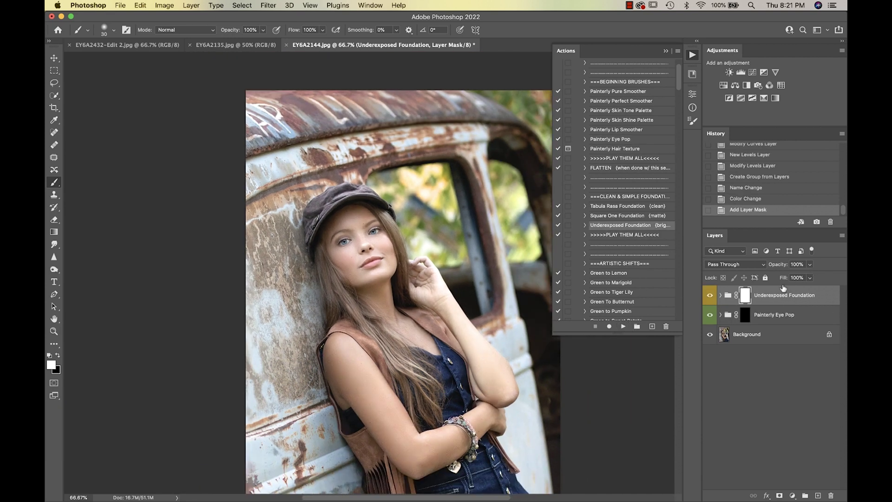
Lower the Underexposed Foundation group's opacity to 66% and compare the image with and without the group
click(709, 295)
click(710, 296)
click(809, 266)
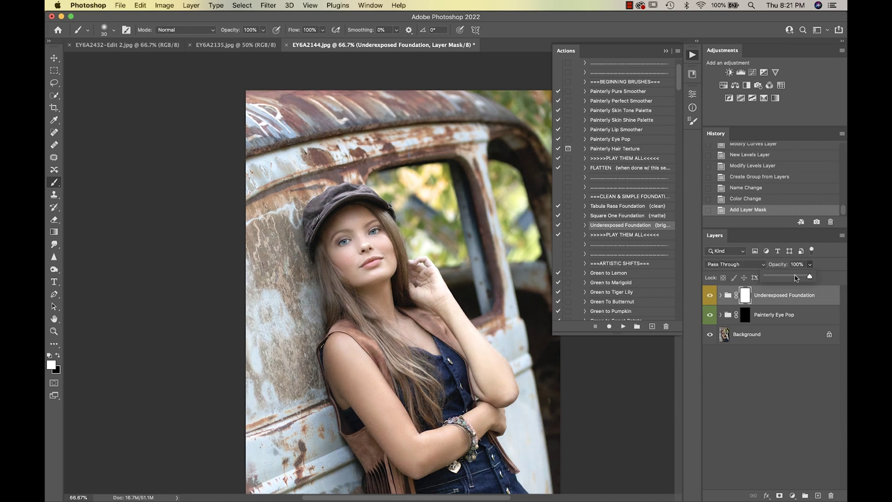
click(796, 278)
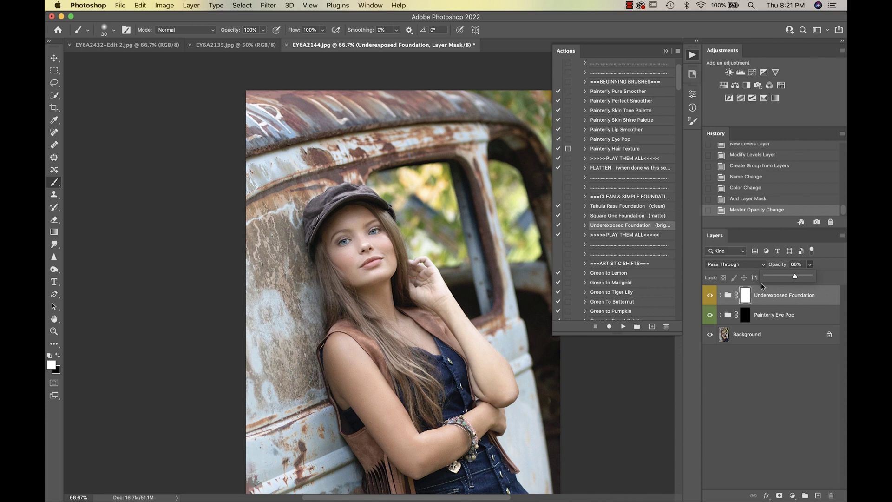
key(super+minus)
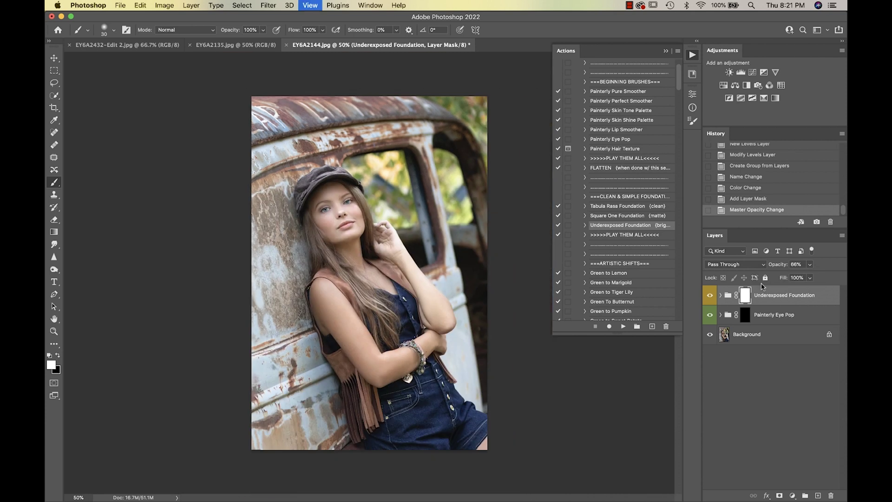
click(709, 295)
click(709, 296)
Run the Sleeping Gypsy (perfect clean) action from the Artistic Tones section
scroll(615, 238, down, 3)
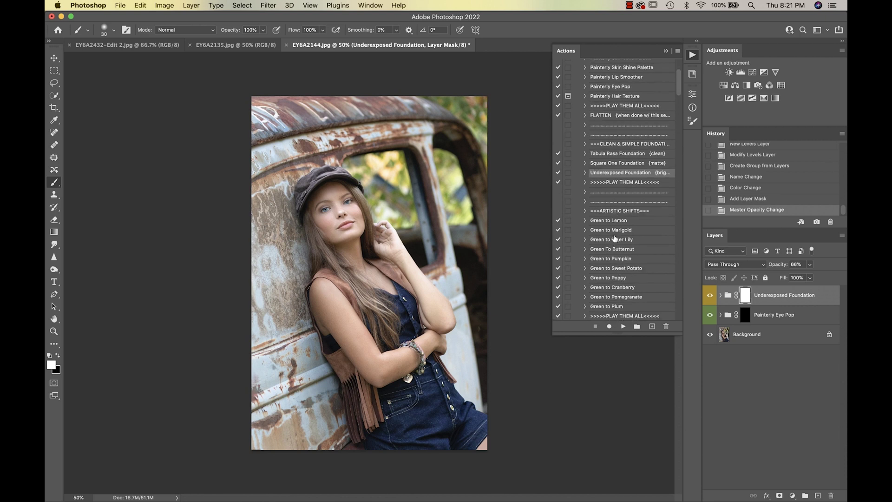
scroll(614, 238, down, 1)
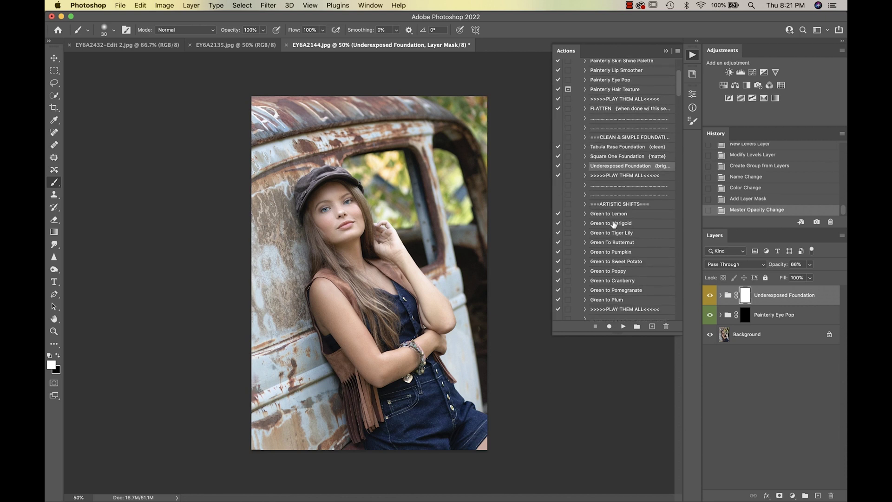
scroll(613, 245, down, 3)
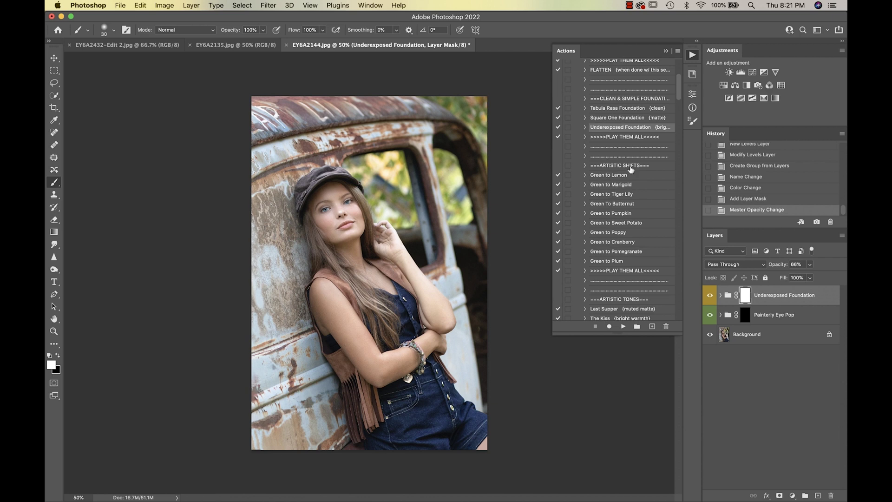
scroll(617, 250, down, 6)
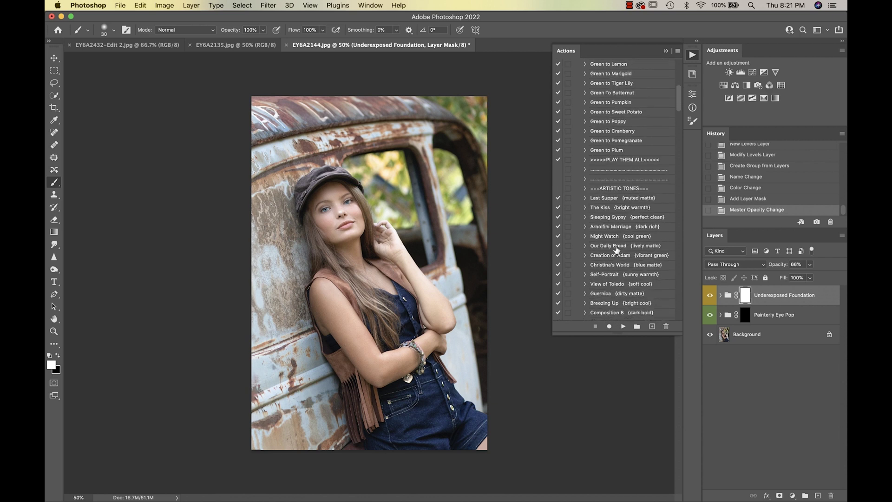
click(609, 217)
click(624, 326)
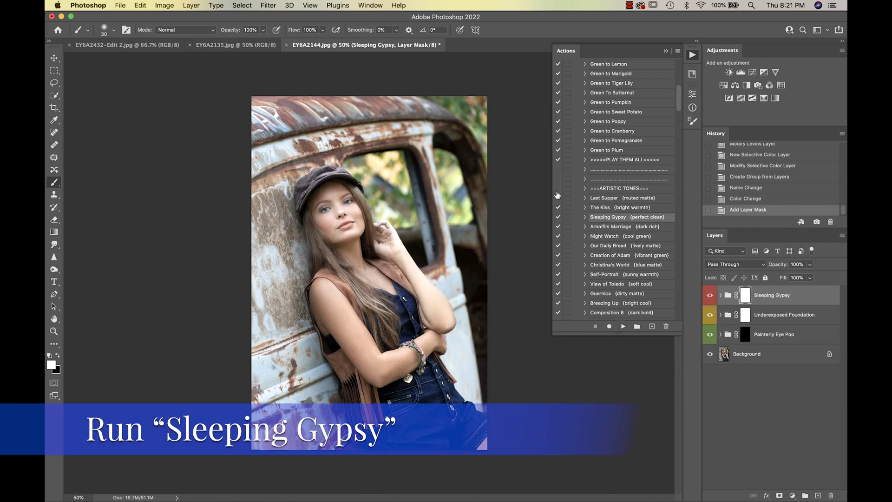
Compare the image with and without the Sleeping Gypsy group and lower the group's opacity to 52%
click(710, 295)
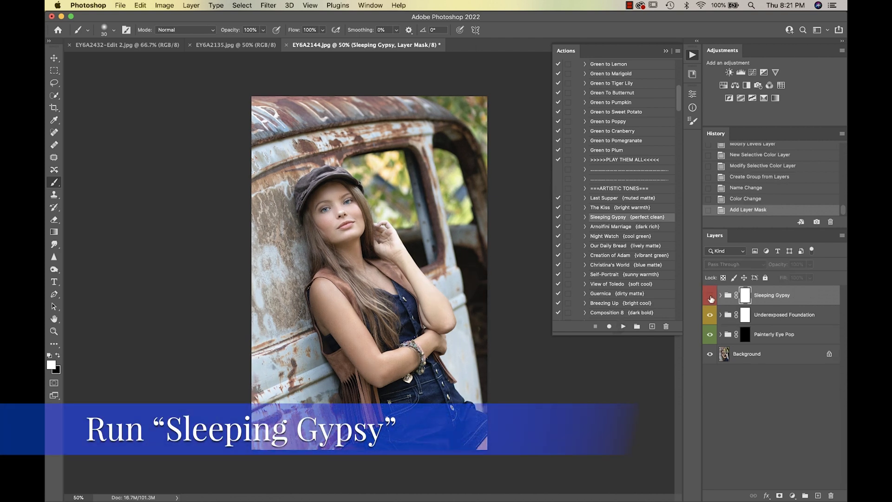
click(710, 295)
click(710, 296)
click(710, 296)
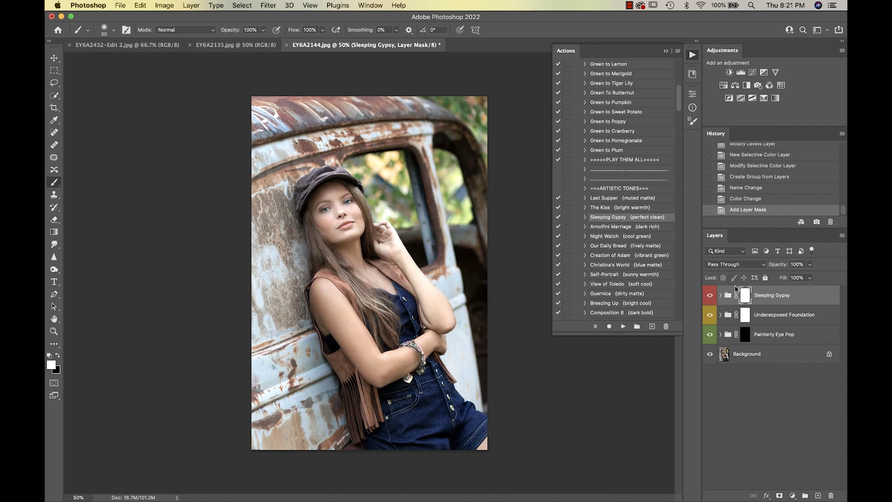
click(809, 265)
click(797, 277)
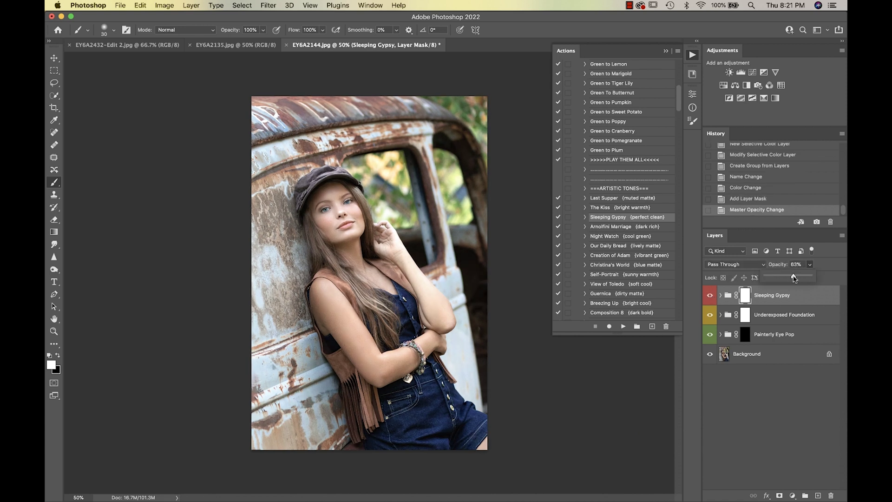
click(711, 296)
click(712, 297)
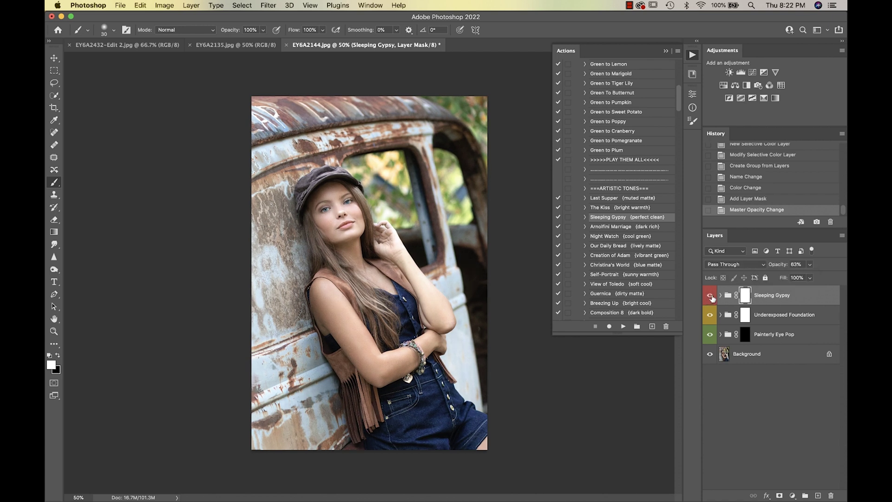
click(810, 266)
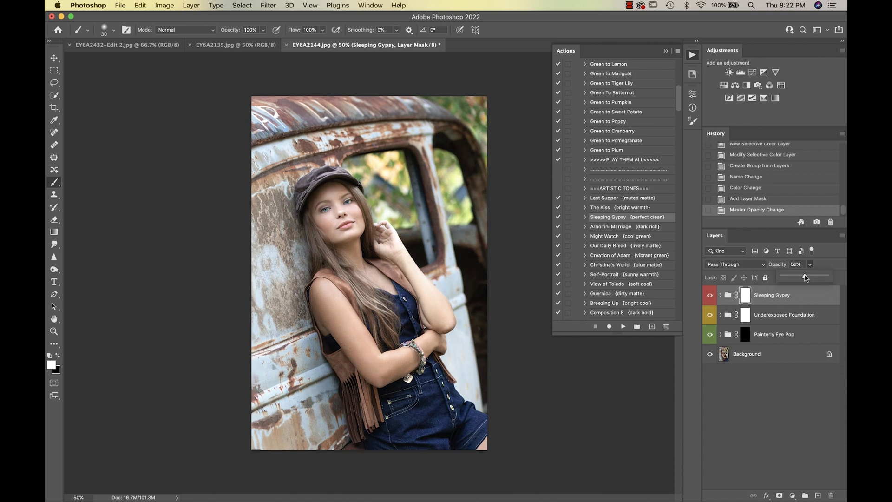
drag(805, 277, 805, 278)
click(709, 296)
click(710, 296)
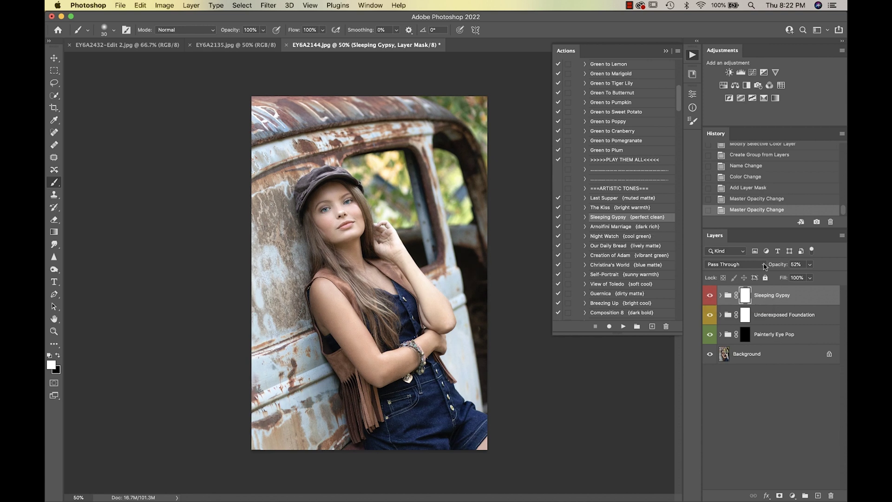
Run the Van Rijn light paint action from the Painterly Textures section, allowing it to flatten the image
scroll(638, 284, down, 10)
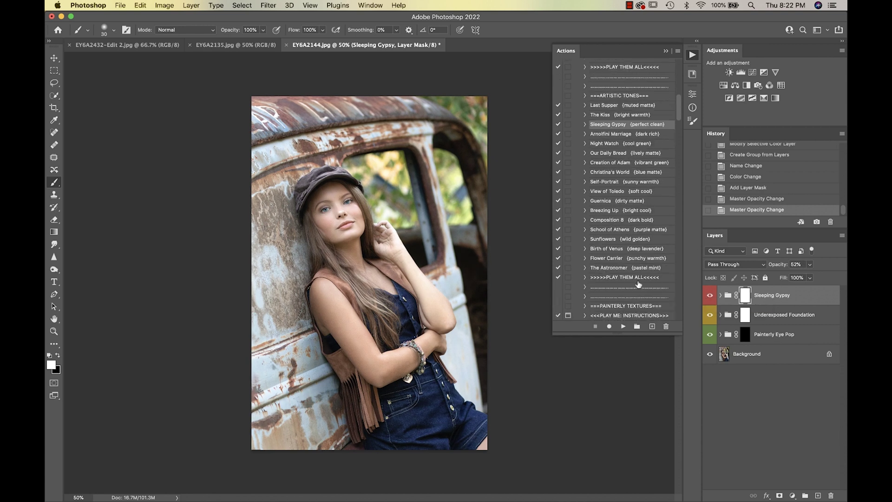
scroll(639, 284, down, 2)
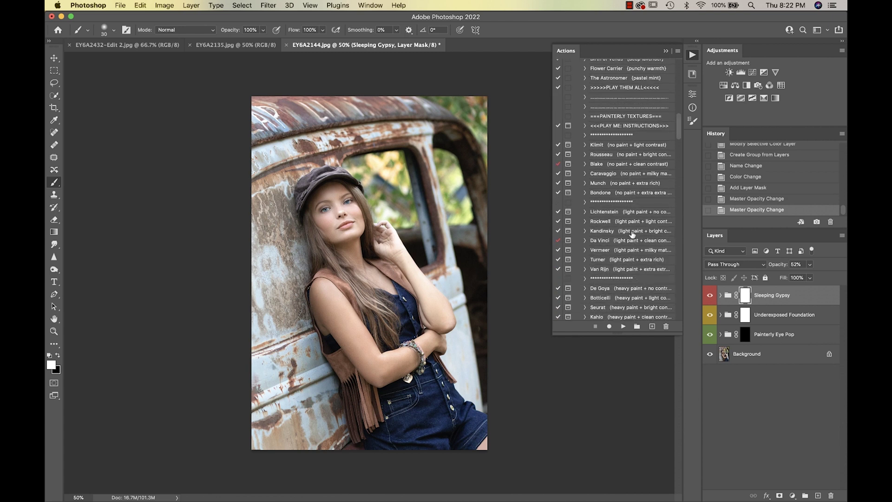
click(618, 269)
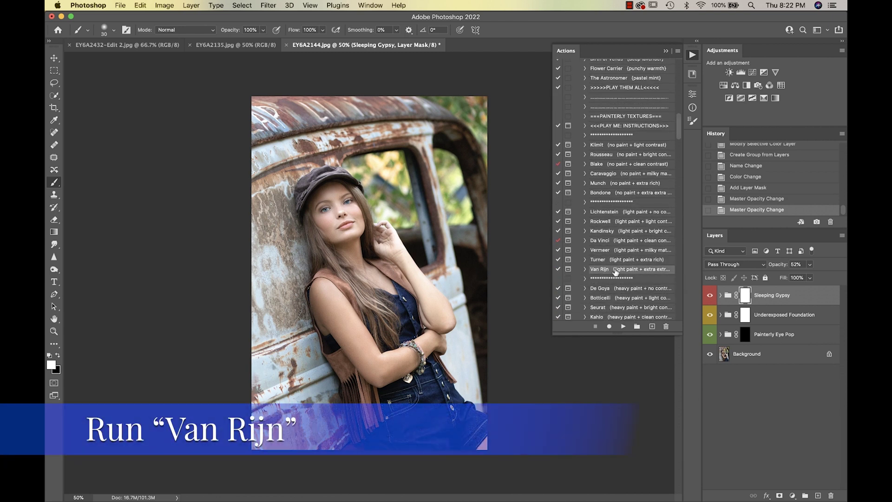
click(623, 326)
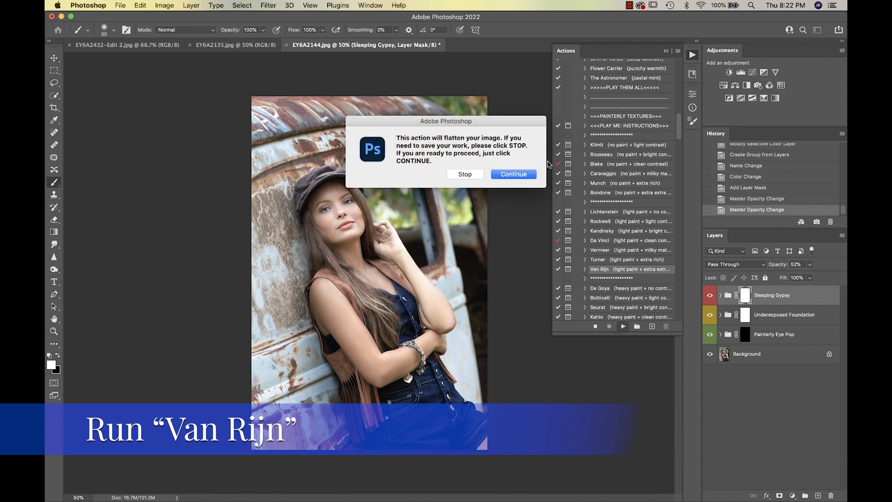
click(521, 174)
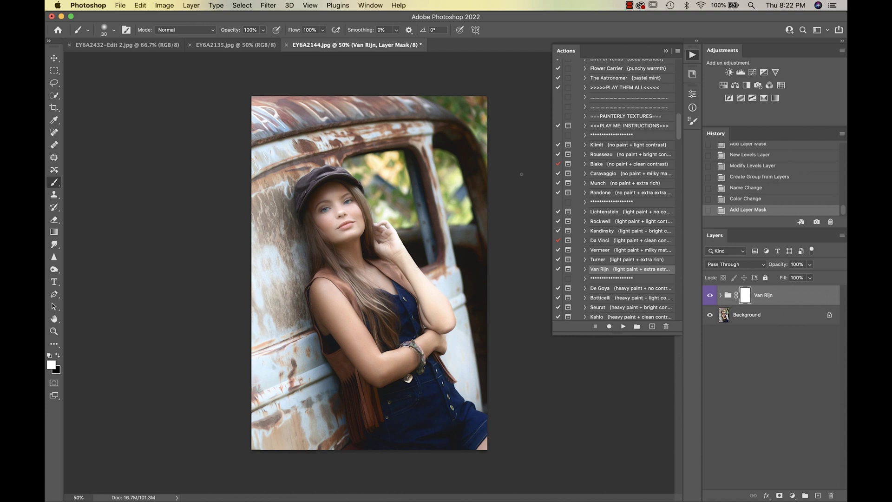
Compare the image with and without the Van Rijn group, and lower the group's opacity to 63%
click(710, 295)
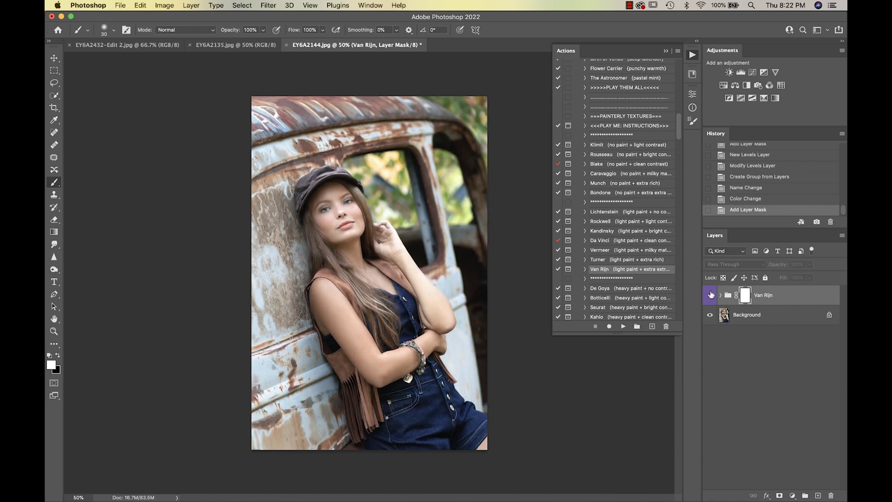
click(711, 295)
click(809, 265)
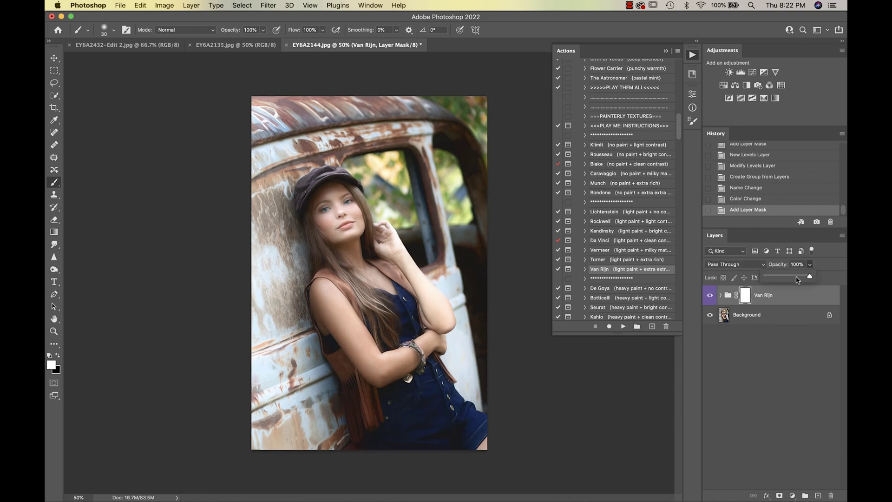
click(798, 276)
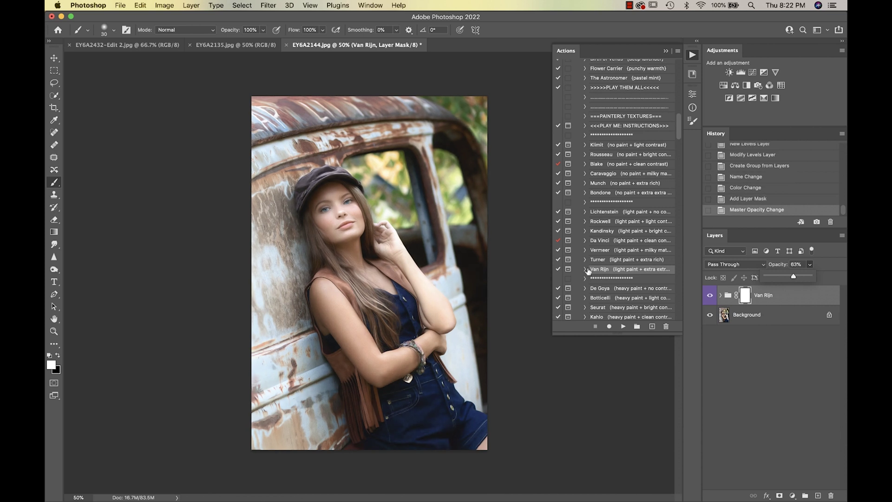
Paint black on the Van Rijn group's mask over the face with a 200 px brush to remove the paint effect there
key(super+equal)
key(super+equal)
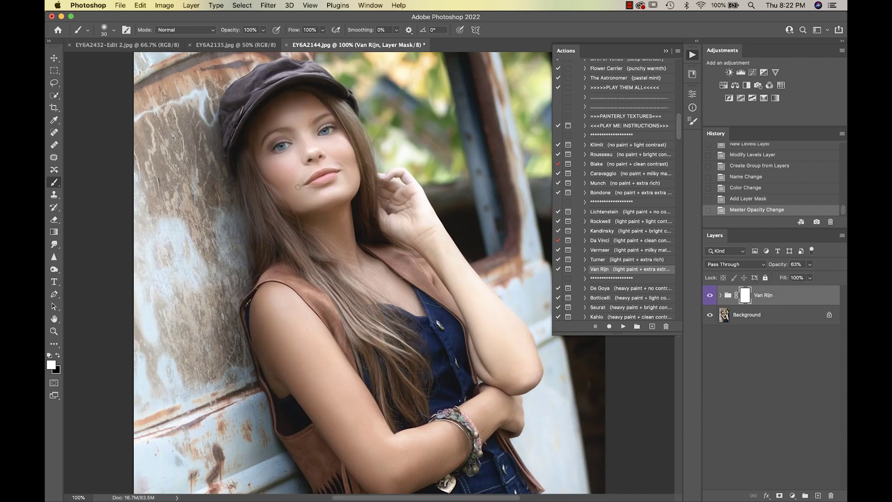
scroll(298, 186, up, 3)
scroll(298, 186, left, 1)
key(bracketright)
key(bracketright)
key(bracketright)
key(bracketright)
key(bracketright)
key(bracketright)
key(bracketright)
key(bracketright)
key(bracketright)
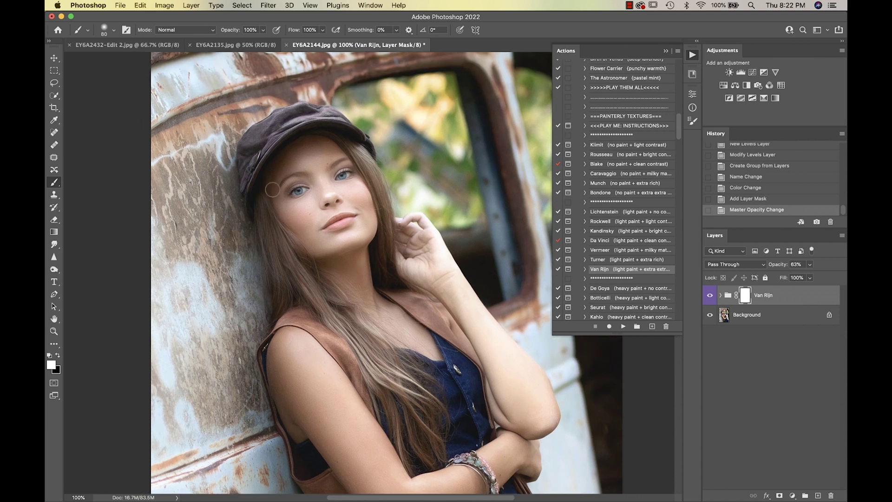
key(x)
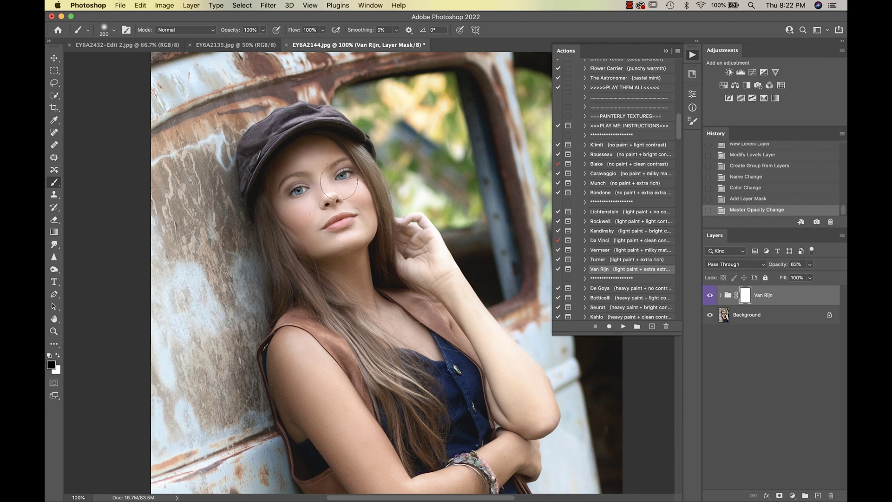
drag(352, 228, 344, 242)
scroll(372, 233, down, 2)
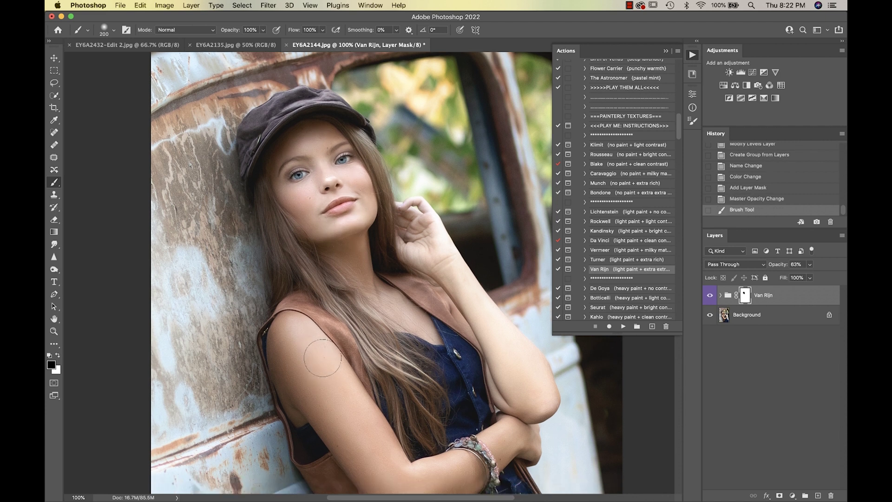
Mask the Van Rijn paint effect off the woman's hands and arms with the same black brush
mouse_move(424, 224)
mouse_down()
mouse_move(412, 208)
mouse_move(411, 251)
mouse_move(426, 249)
mouse_move(423, 219)
mouse_up()
scroll(422, 219, down, 3)
scroll(421, 219, right, 2)
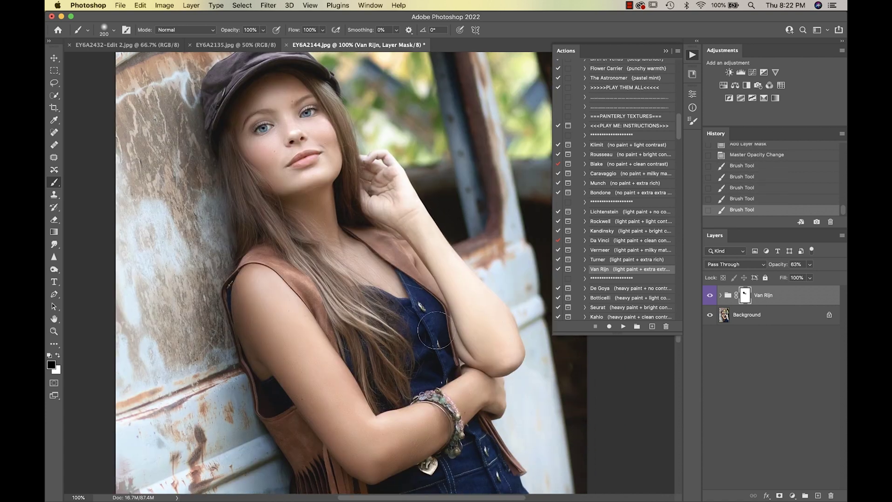
mouse_move(497, 394)
mouse_down()
mouse_move(496, 407)
mouse_move(500, 399)
mouse_up()
scroll(437, 421, down, 2)
scroll(437, 420, right, 1)
scroll(431, 409, right, 2)
scroll(431, 410, down, 5)
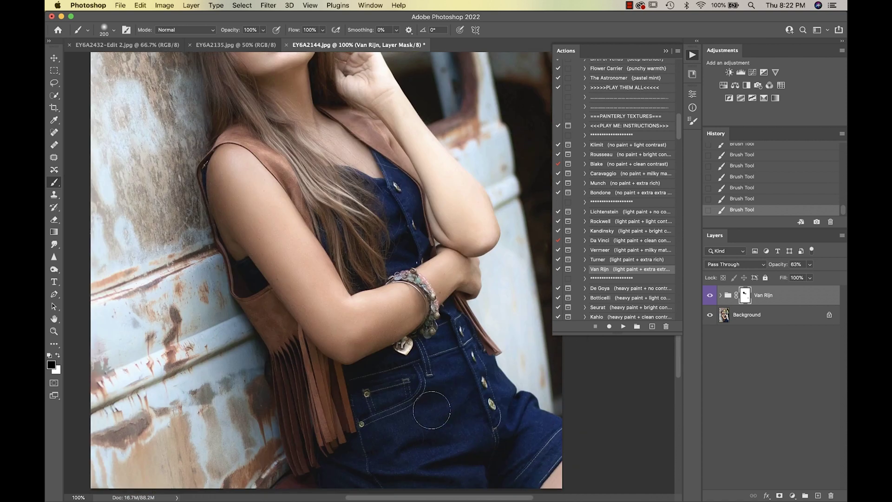
scroll(432, 410, up, 6)
scroll(432, 410, left, 2)
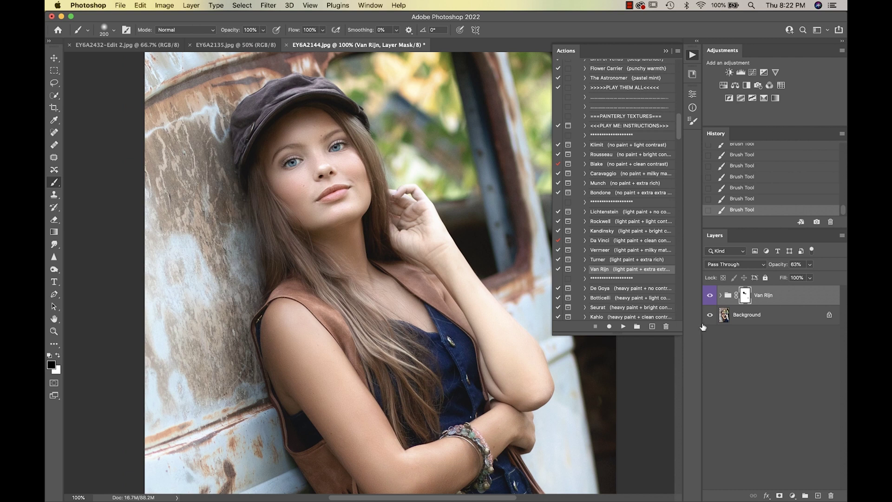
Compare the whole portrait with and without the masked Van Rijn group
key(super+0)
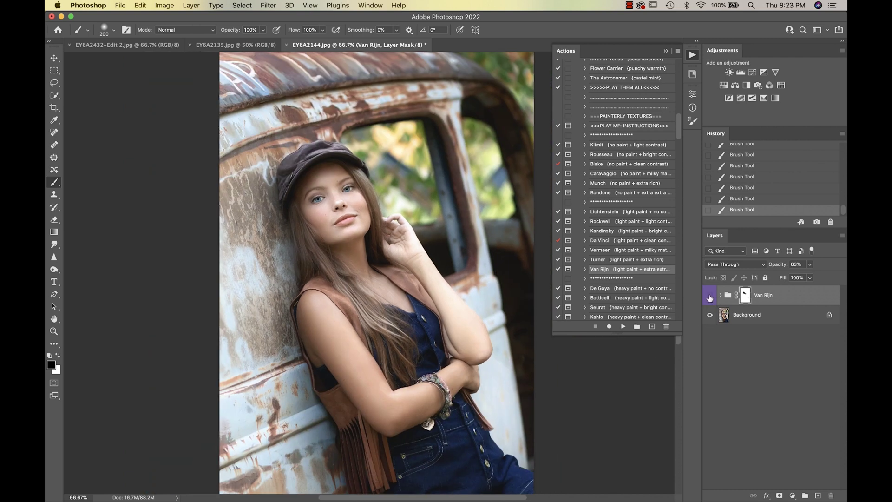
click(710, 296)
click(709, 296)
click(709, 296)
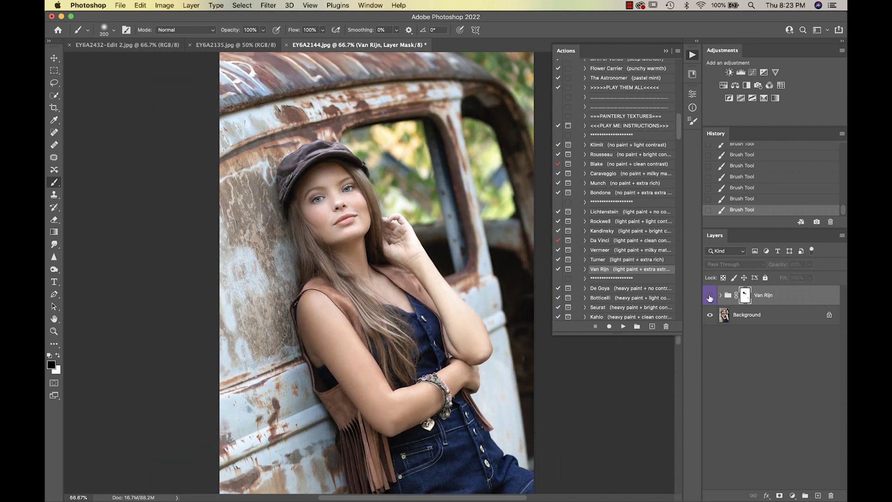
click(709, 296)
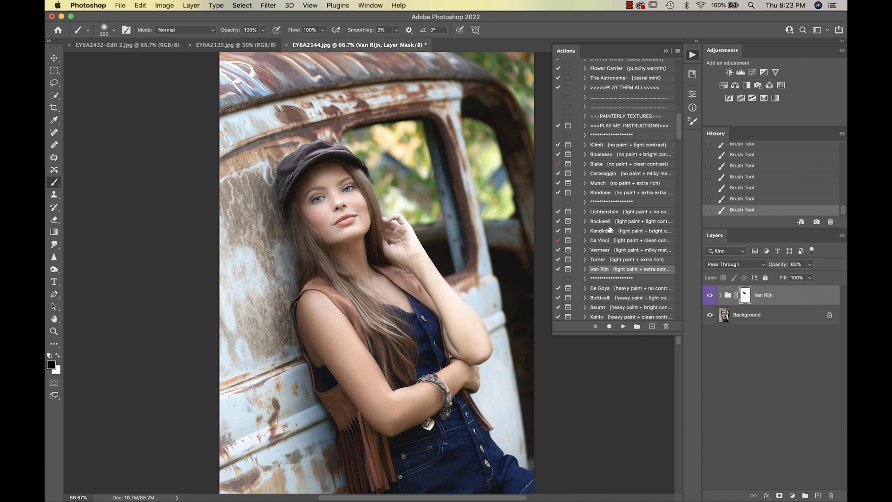
scroll(605, 254, down, 4)
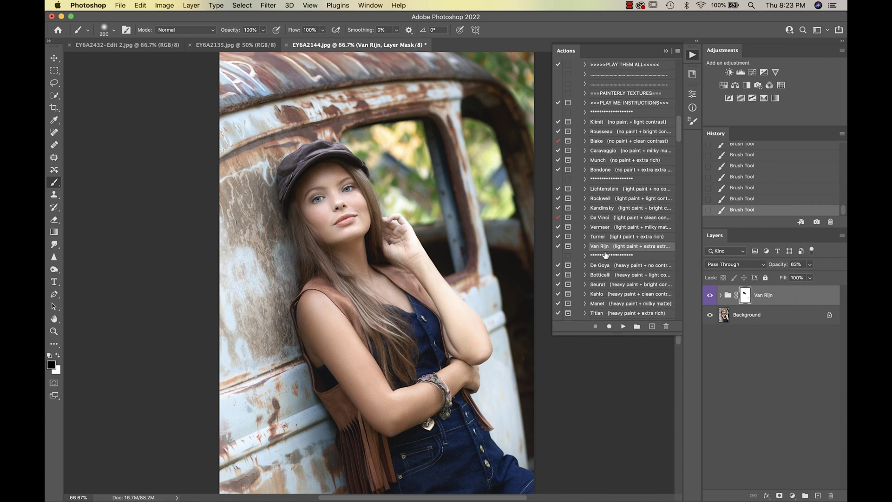
scroll(605, 254, down, 2)
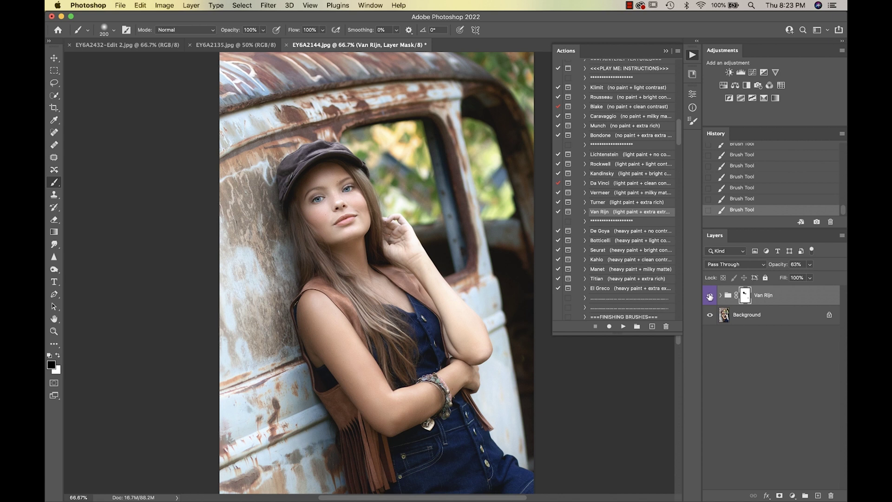
click(709, 296)
click(709, 296)
Run the Glowing Vibrance Brush action from the Finishing Brushes section
scroll(639, 271, down, 3)
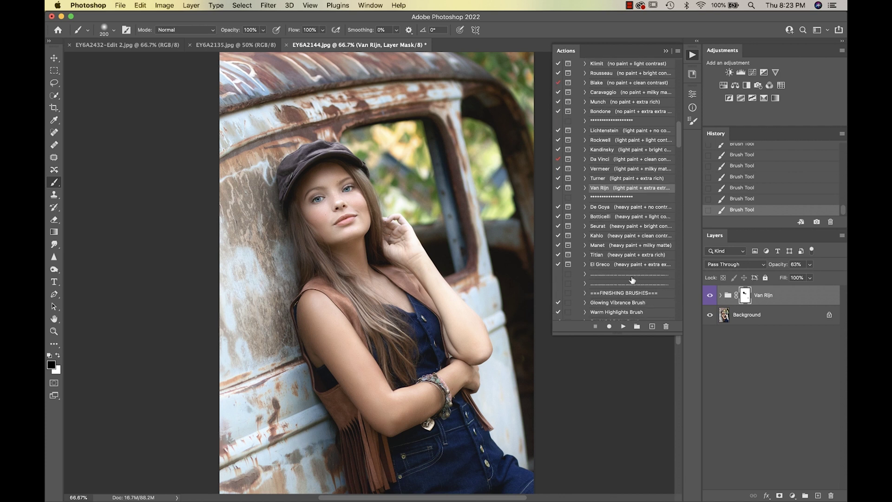
scroll(632, 279, down, 5)
click(622, 260)
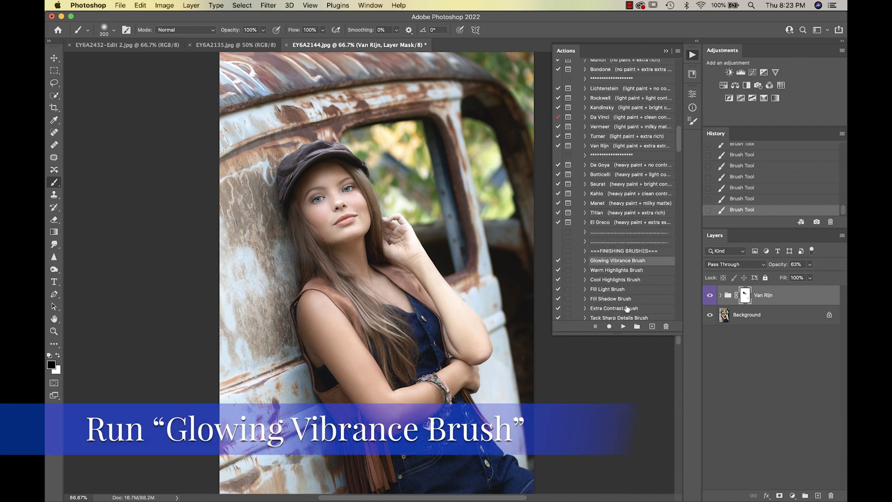
click(624, 326)
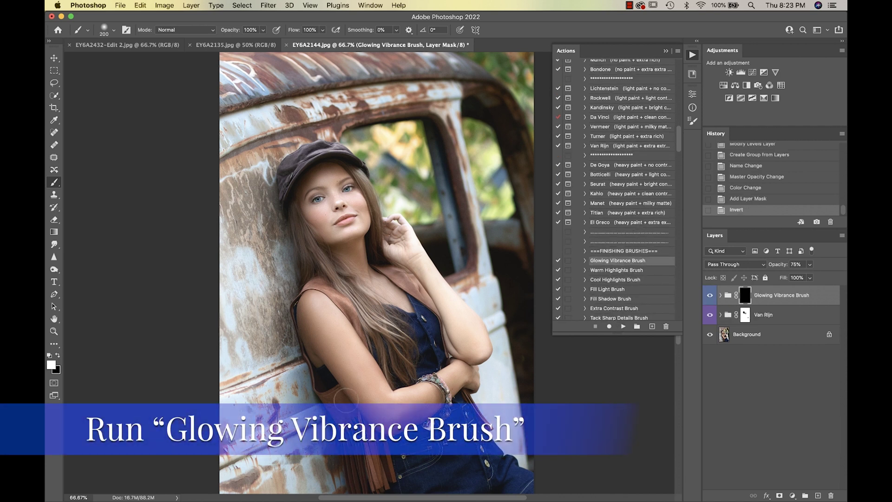
Paint white with a 100 px brush on the Glowing Vibrance Brush mask over the brown vest and its fringe
key(bracketleft)
key(bracketleft)
key(bracketleft)
key(bracketleft)
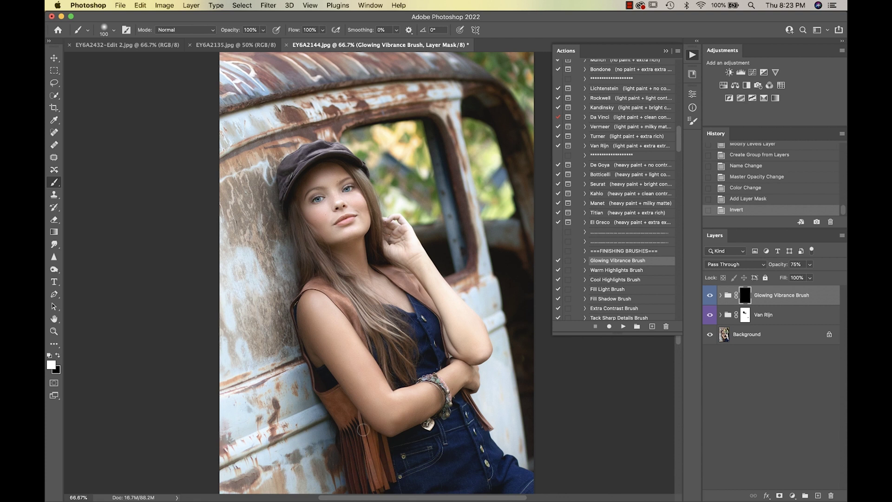
drag(381, 450, 381, 447)
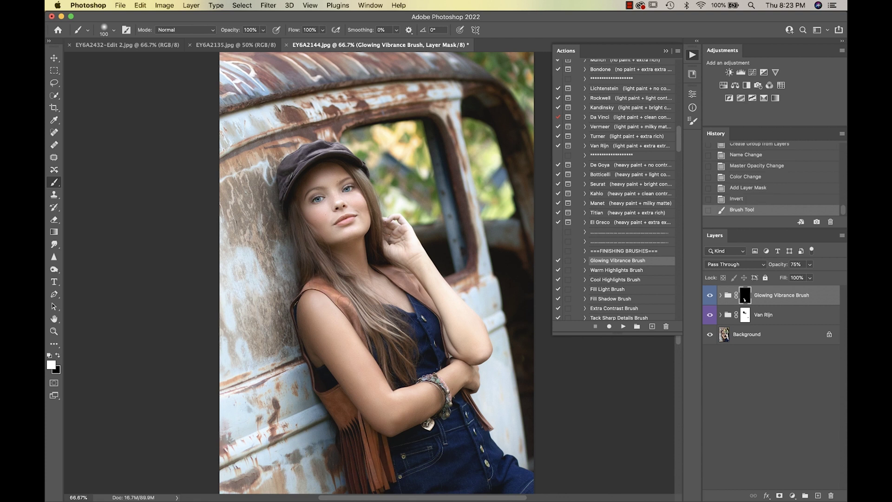
drag(367, 338, 370, 341)
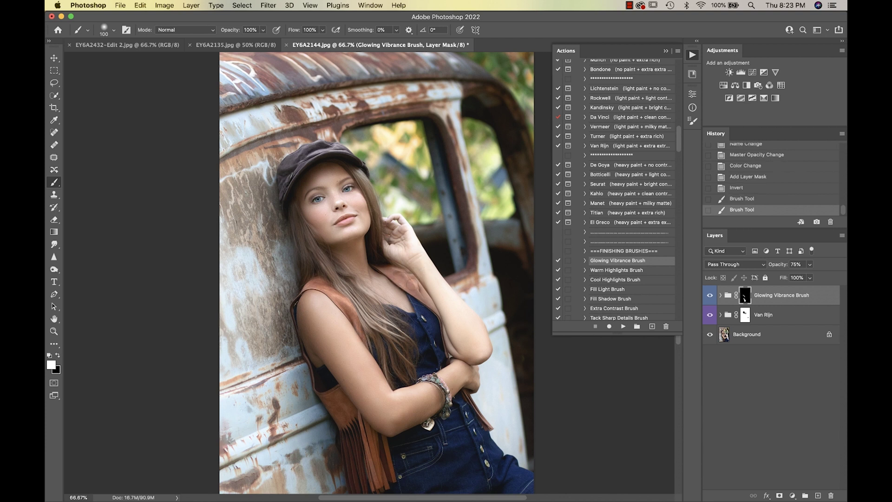
click(442, 353)
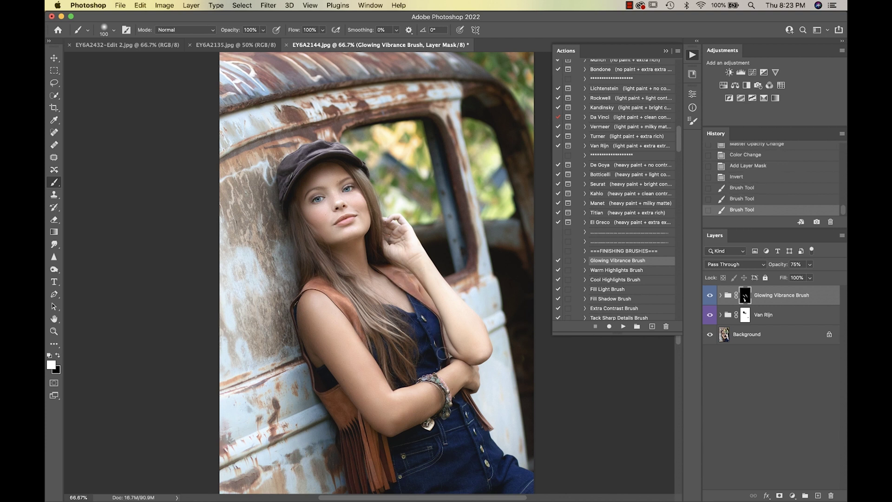
drag(467, 397, 488, 426)
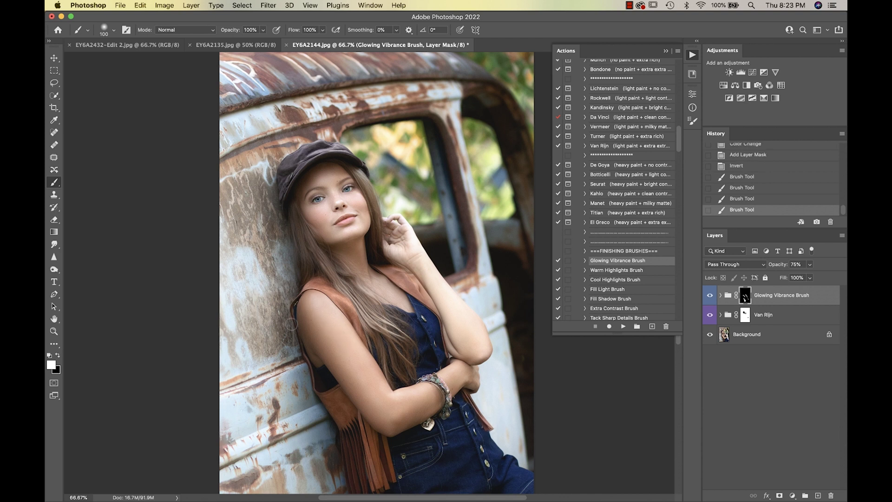
click(308, 383)
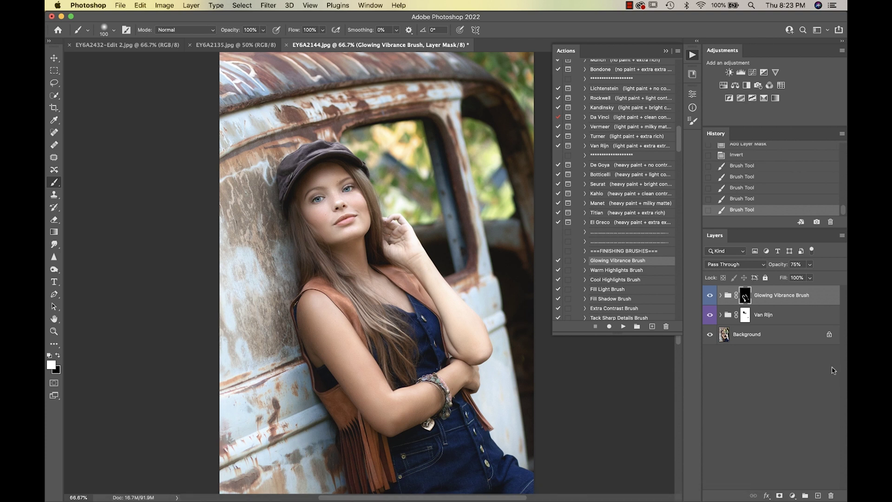
Lower the Glowing Vibrance Brush group's opacity to 45% and compare the image with and without it
click(809, 265)
drag(799, 277, 797, 278)
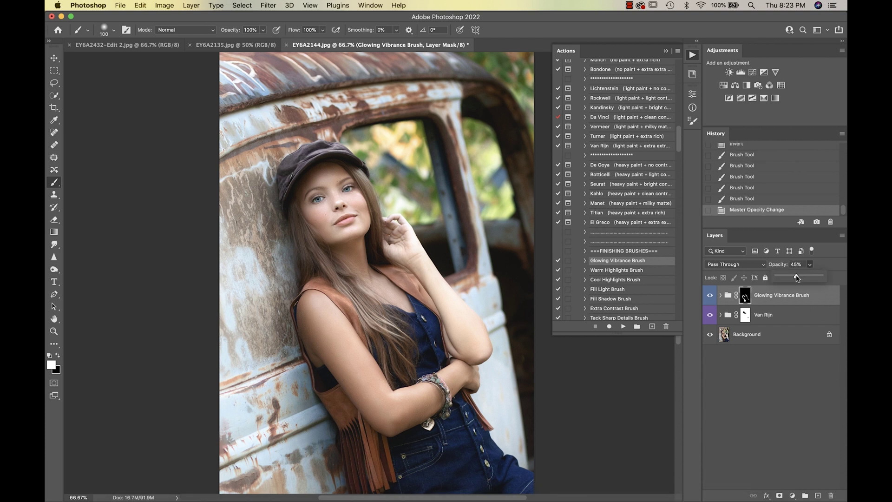
click(710, 295)
click(710, 294)
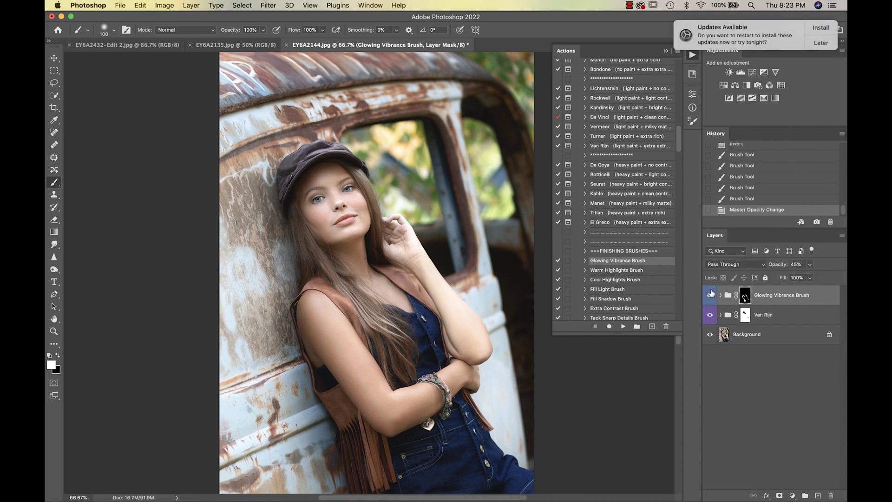
Brush more vibrance onto the lower part of the vest and compare the image with and without the group
mouse_move(343, 413)
mouse_down()
mouse_move(336, 394)
mouse_move(347, 407)
mouse_move(340, 421)
mouse_up()
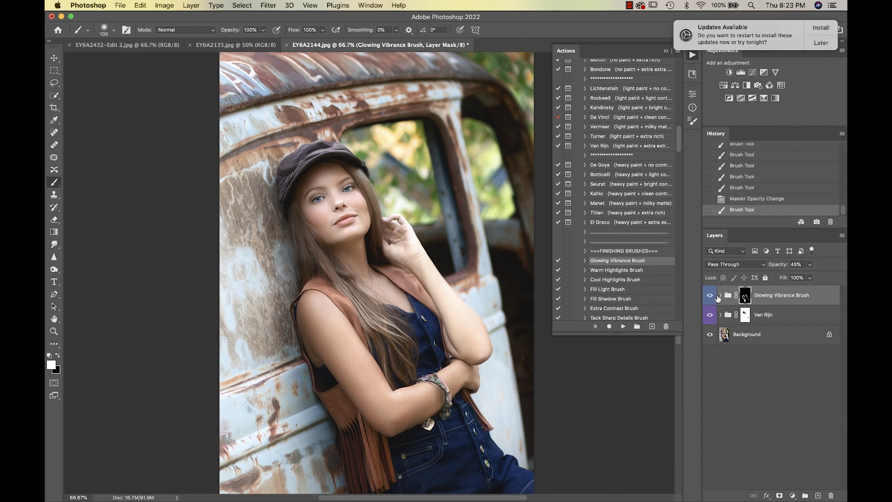
click(710, 296)
click(709, 296)
Set the brush opacity to 56% and paint vibrance over the rusty truck's body and window frame with a 300 px brush
key(super+minus)
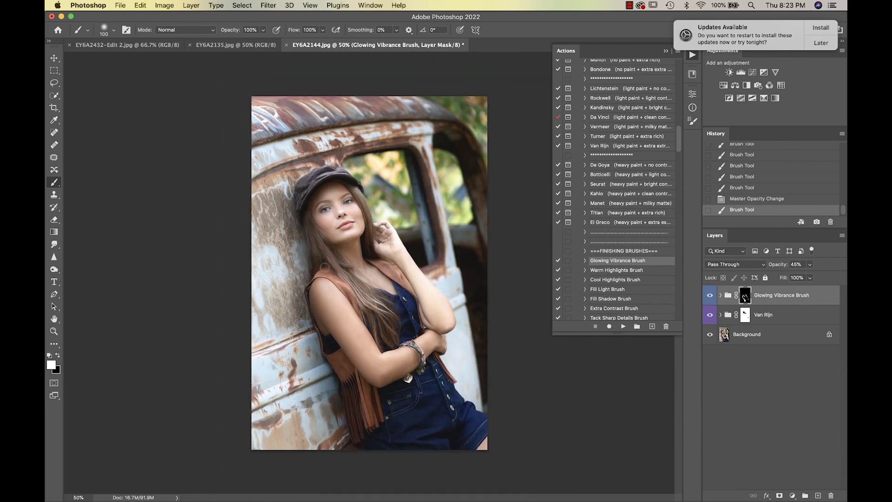
click(263, 30)
drag(260, 41, 244, 42)
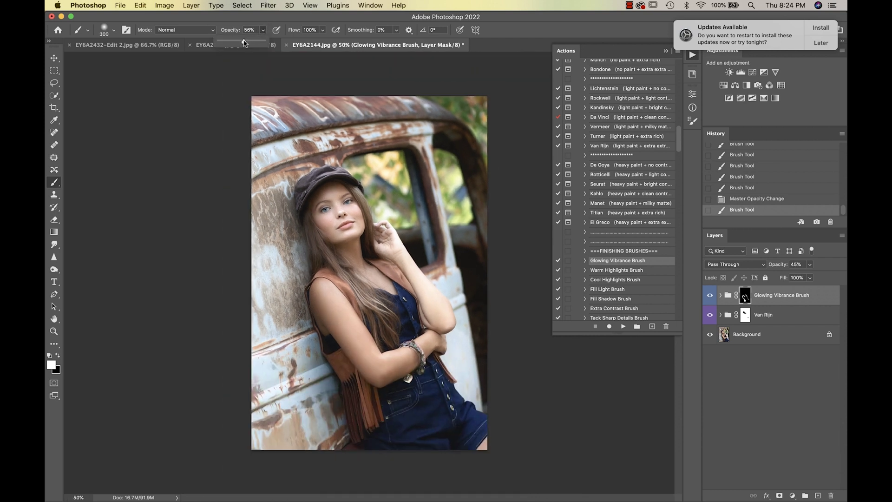
click(293, 436)
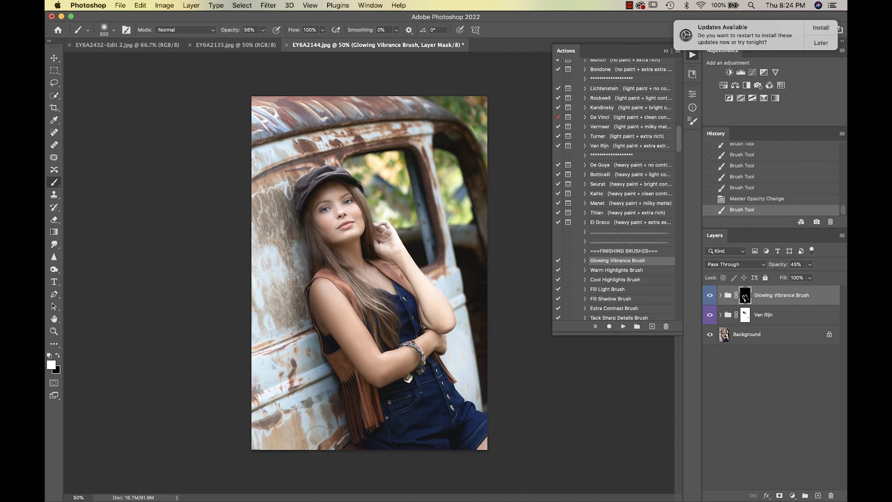
mouse_move(284, 377)
mouse_down()
mouse_move(291, 354)
mouse_move(271, 215)
mouse_up()
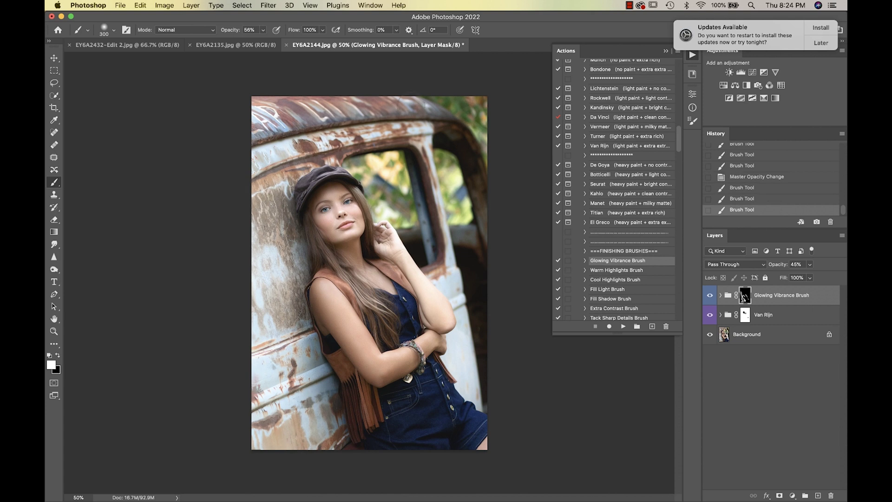
drag(412, 106, 423, 107)
drag(421, 155, 441, 227)
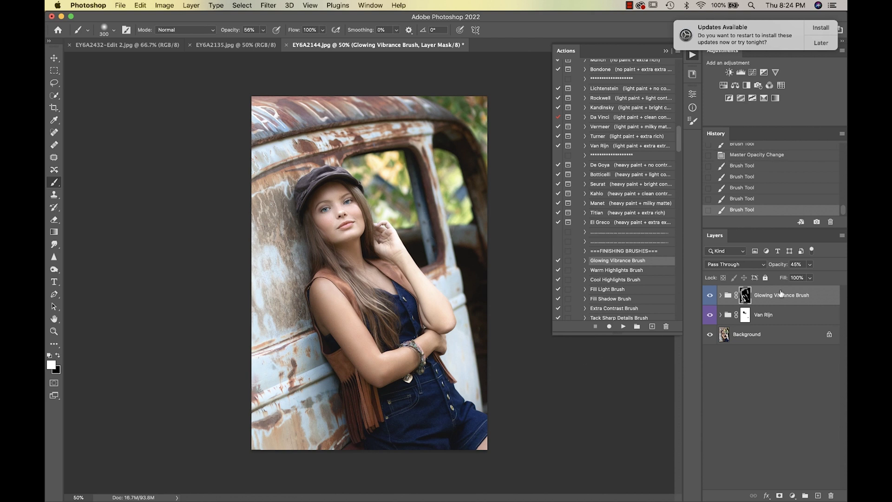
Run the Tack Sharp Details Brush action from the Finishing Brushes section
scroll(615, 269, down, 2)
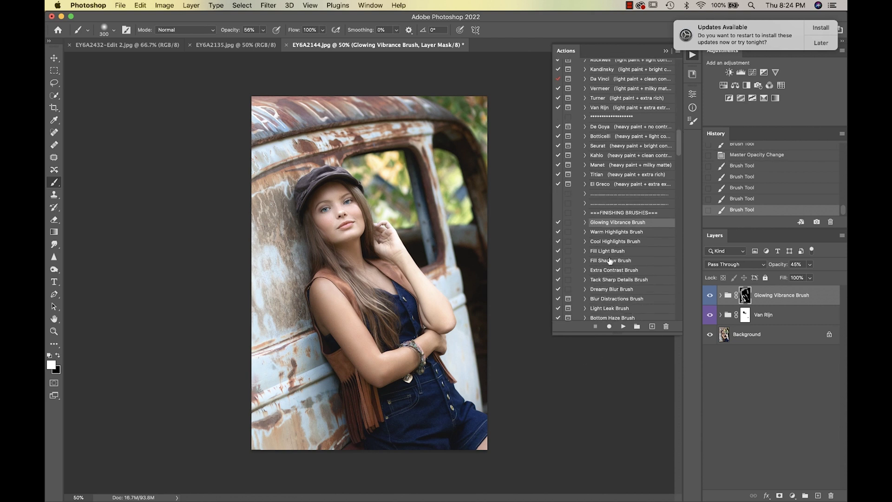
click(612, 281)
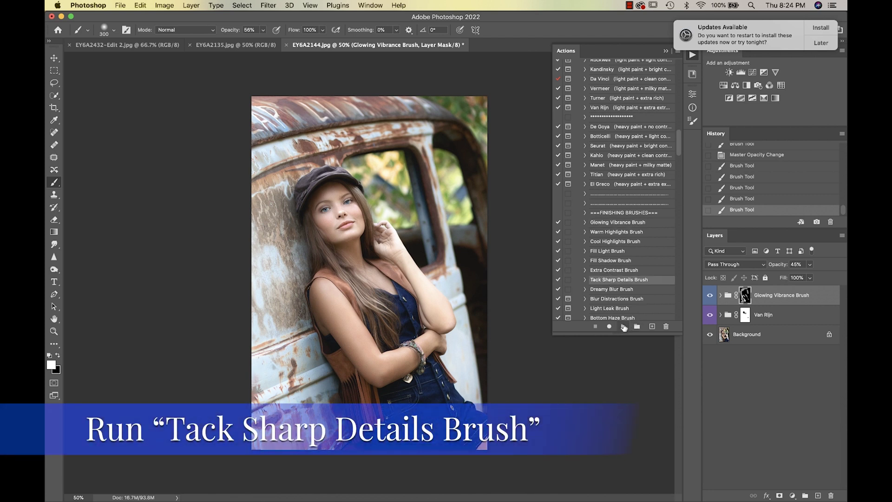
click(624, 326)
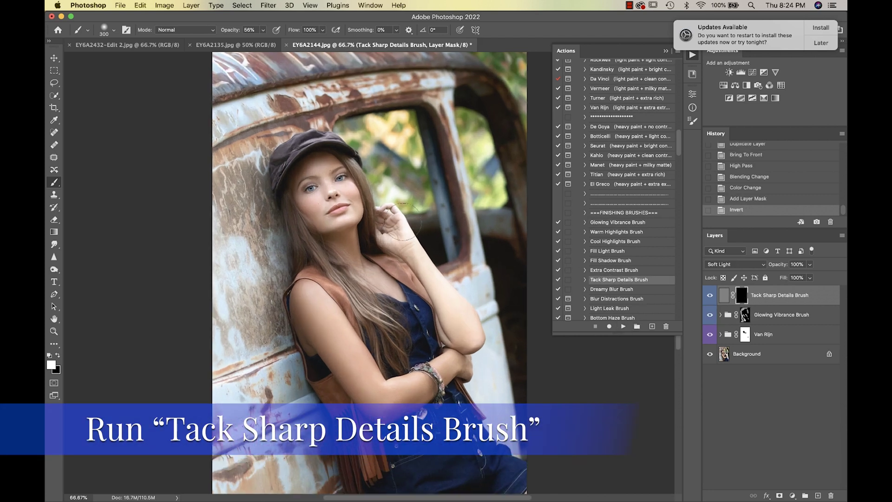
Brush tack-sharp detail onto both of the woman's eyes with a 100 px brush at 56% opacity
key(super+plus)
drag(348, 177, 365, 216)
key([)
key([)
key([)
key([)
key([)
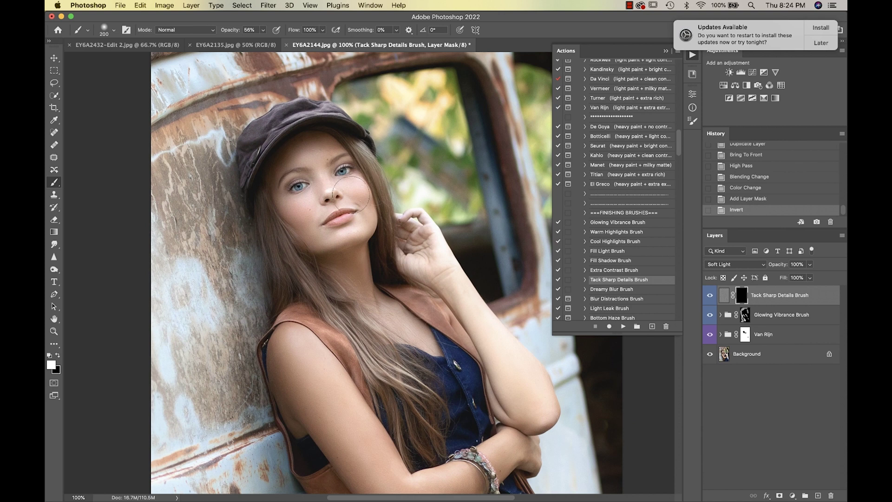
click(345, 171)
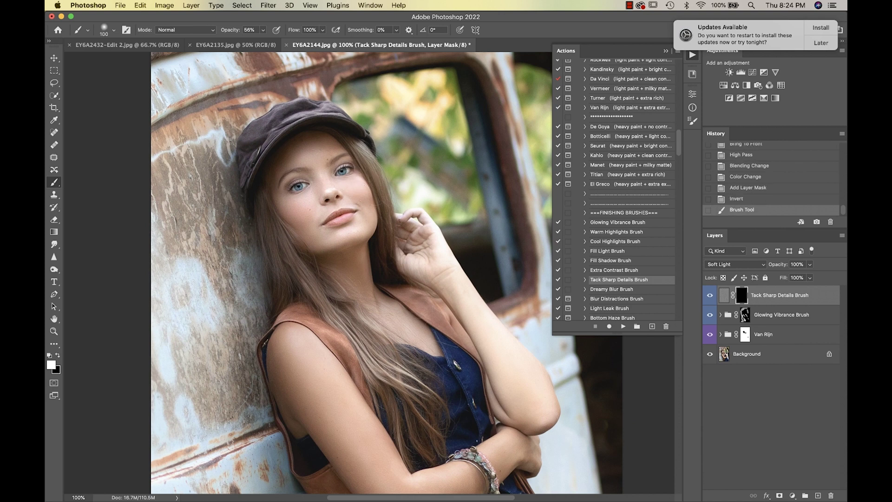
click(345, 171)
click(297, 186)
click(298, 185)
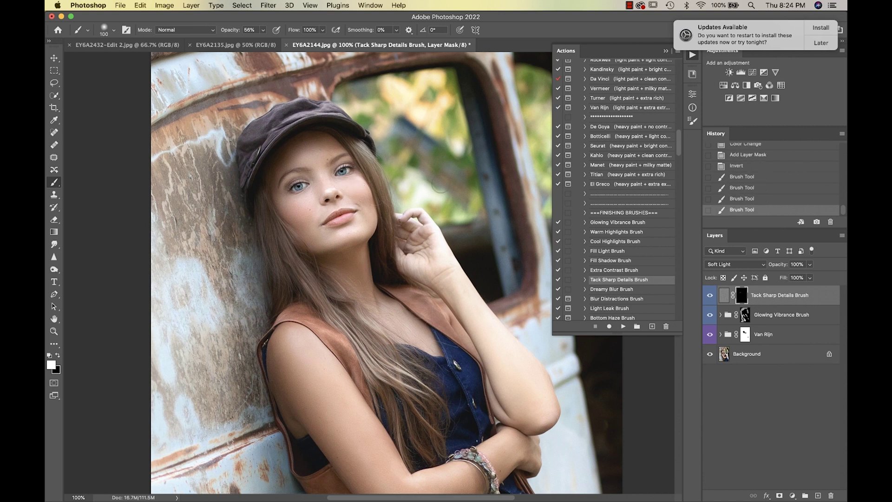
Flatten the image and run the Discover the Details action from the Finishing Touches section, accepting its flatten prompt
scroll(640, 201, down, 5)
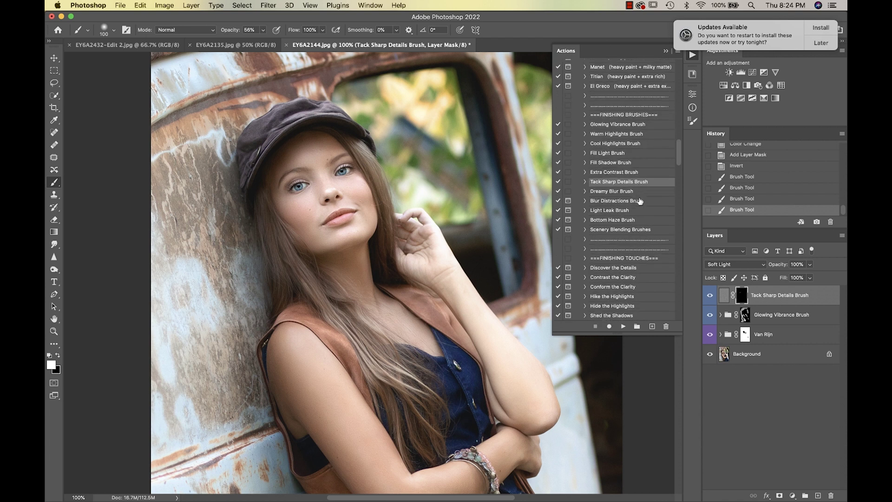
scroll(640, 200, down, 1)
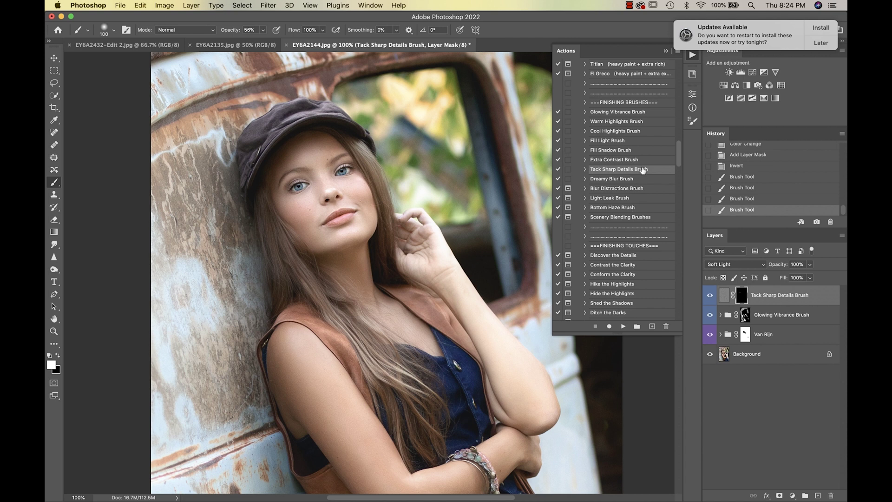
key(super+shift+f)
click(622, 256)
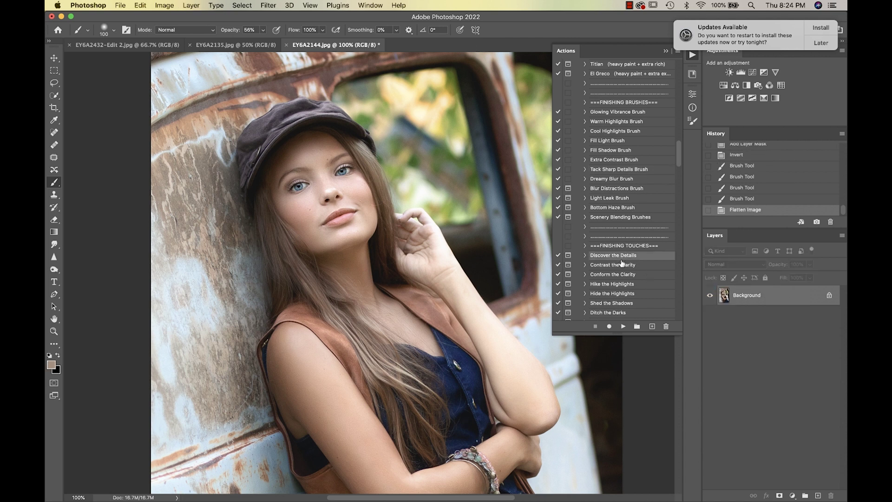
click(623, 327)
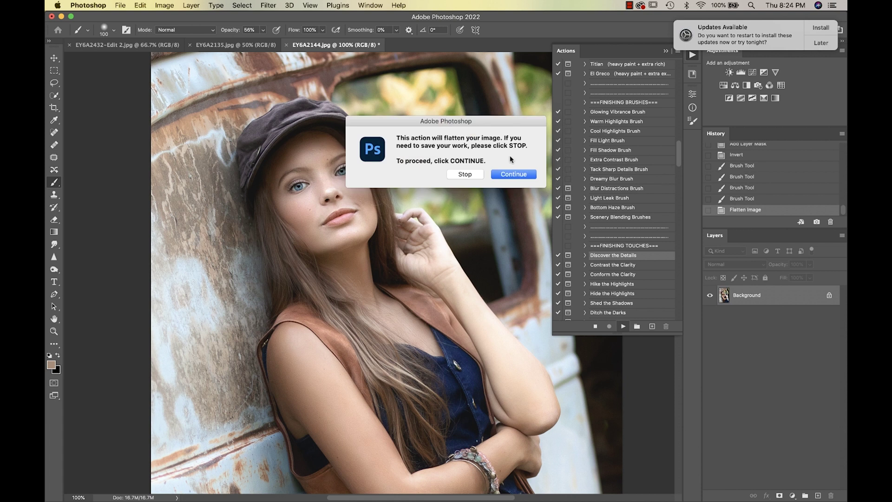
click(515, 175)
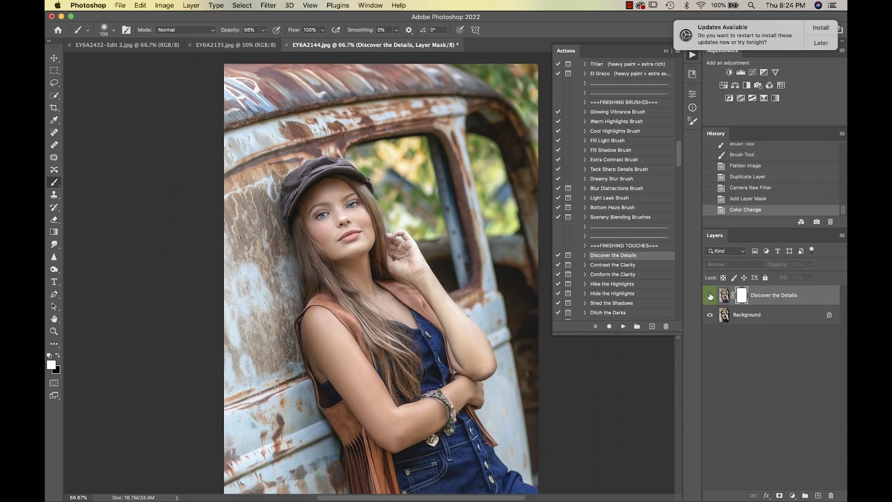
Lower the Discover the Details layer's opacity to 45% and invert its layer mask
click(710, 295)
drag(809, 264, 786, 278)
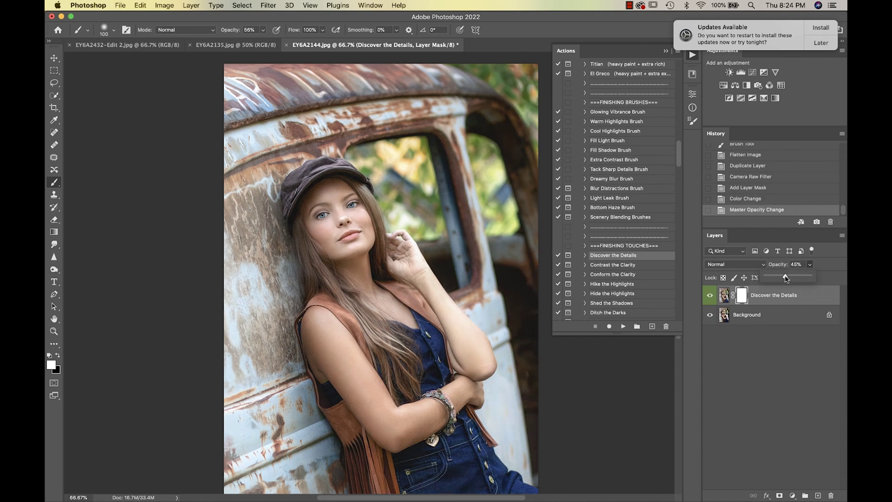
click(741, 294)
key(super+i)
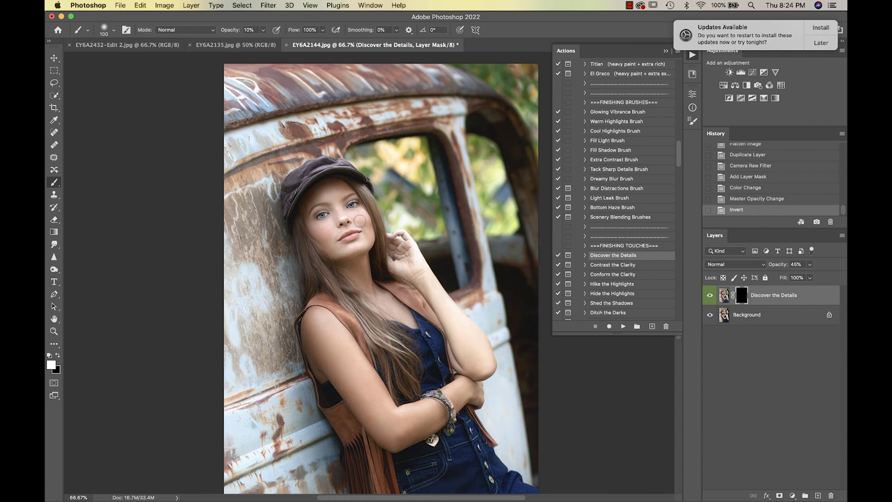
Paint the details onto the woman's hair and upper body with a 600 px white brush at 100% opacity
key(bracketright)
key(bracketright)
key(bracketright)
key(bracketright)
key(bracketright)
key(bracketright)
key(bracketright)
key(bracketright)
key(bracketright)
click(371, 285)
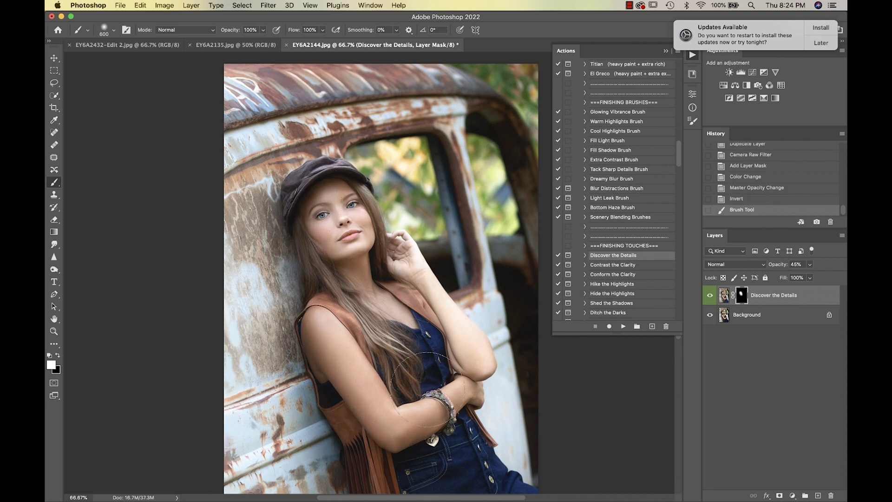
drag(399, 302, 376, 283)
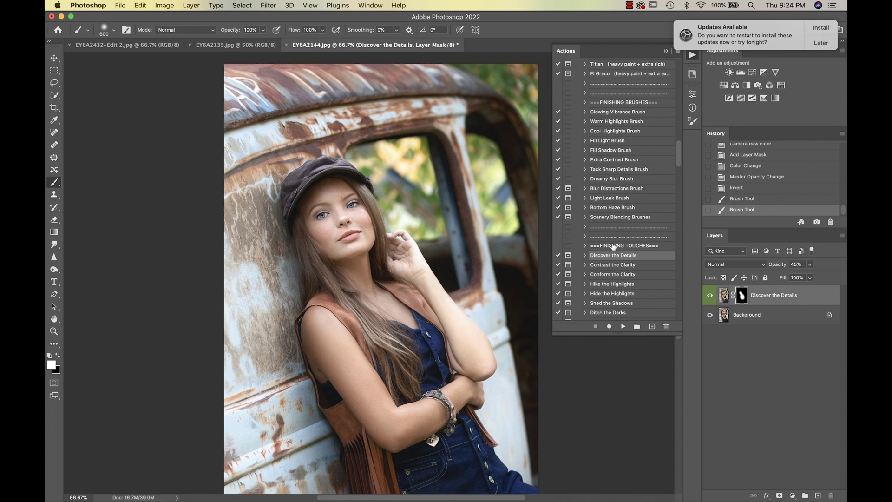
Run the Super Depth Vignette action from the Finishing Vignettes section
scroll(627, 277, down, 3)
scroll(610, 262, down, 2)
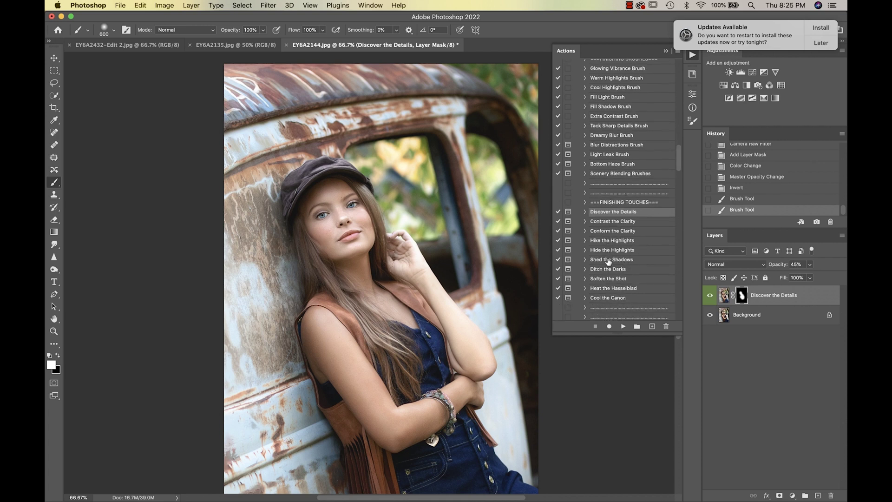
scroll(606, 279, down, 9)
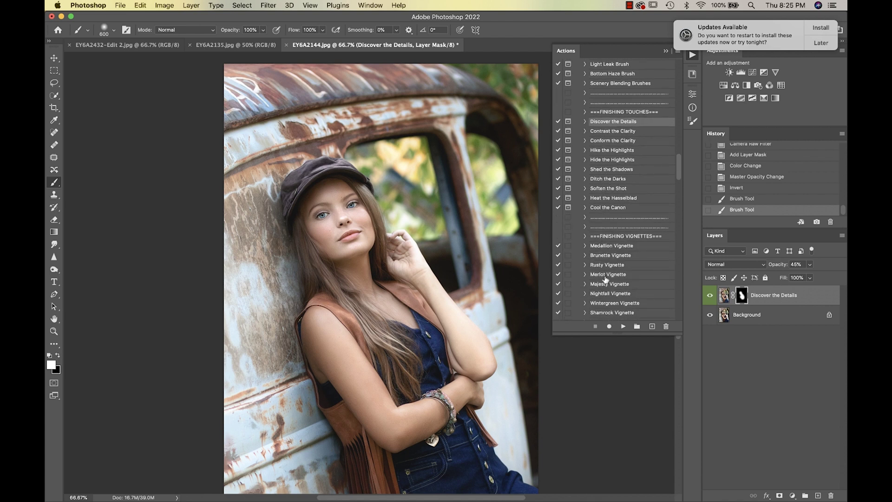
scroll(606, 279, down, 5)
scroll(616, 294, down, 2)
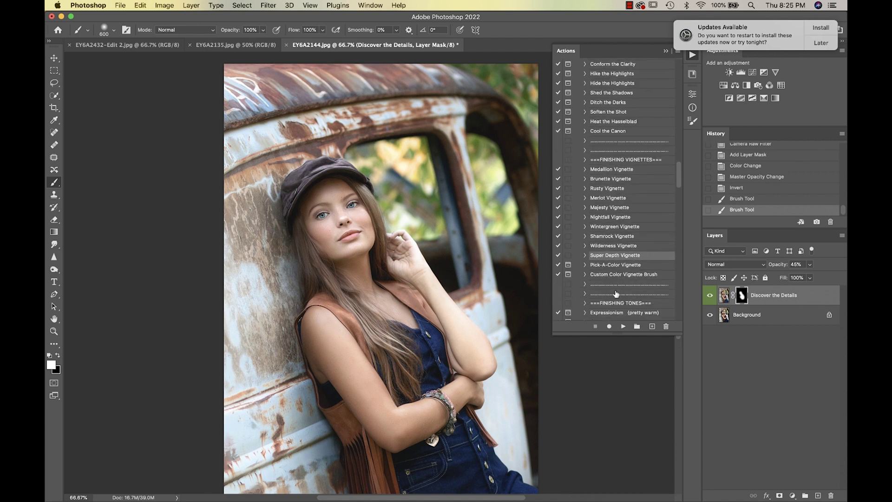
click(623, 327)
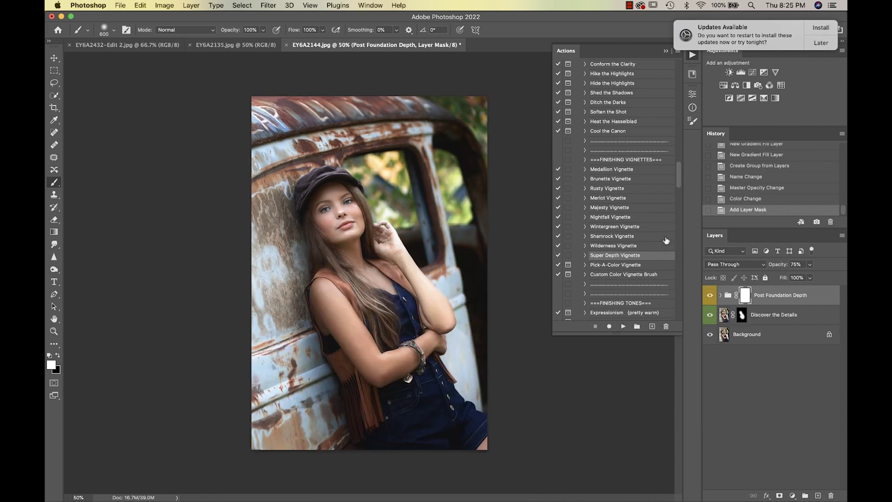
Compare the image with and without the Post Foundation Depth group and lower the group's opacity to 53%
click(709, 296)
click(709, 297)
click(810, 265)
click(800, 276)
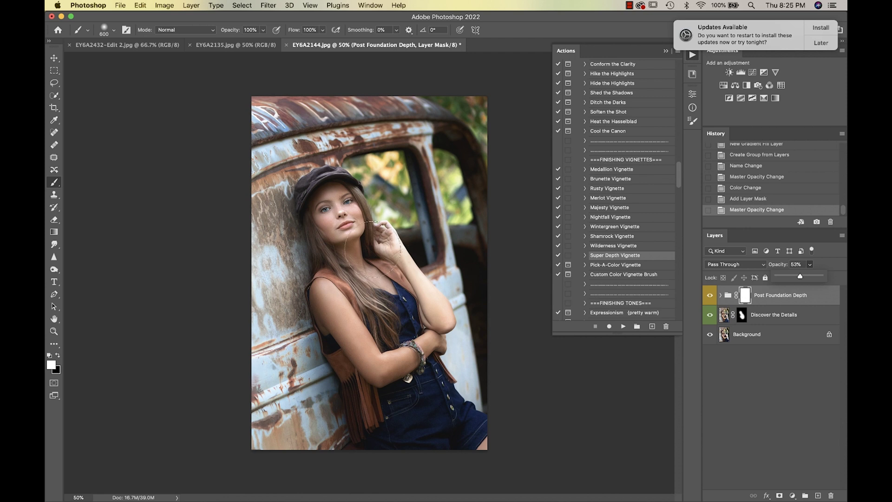
Mask the vignette off the woman's body and clothes with a 600 px black brush
key(x)
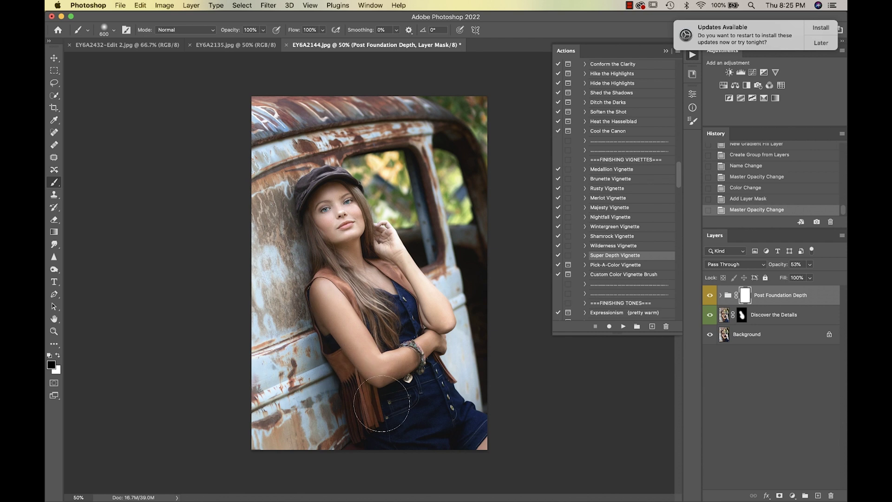
mouse_move(381, 404)
mouse_down()
mouse_move(438, 420)
mouse_move(401, 362)
mouse_move(415, 317)
mouse_move(404, 293)
mouse_up()
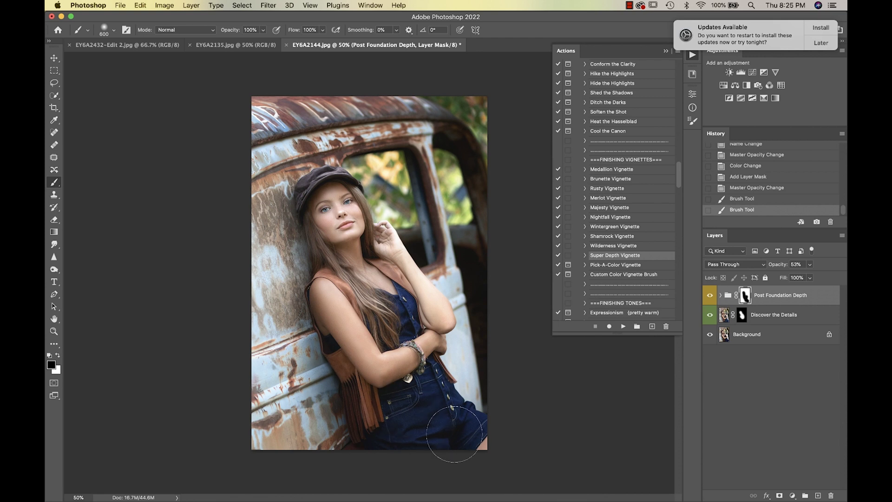
mouse_move(455, 434)
mouse_down()
mouse_move(426, 404)
mouse_move(405, 301)
mouse_up()
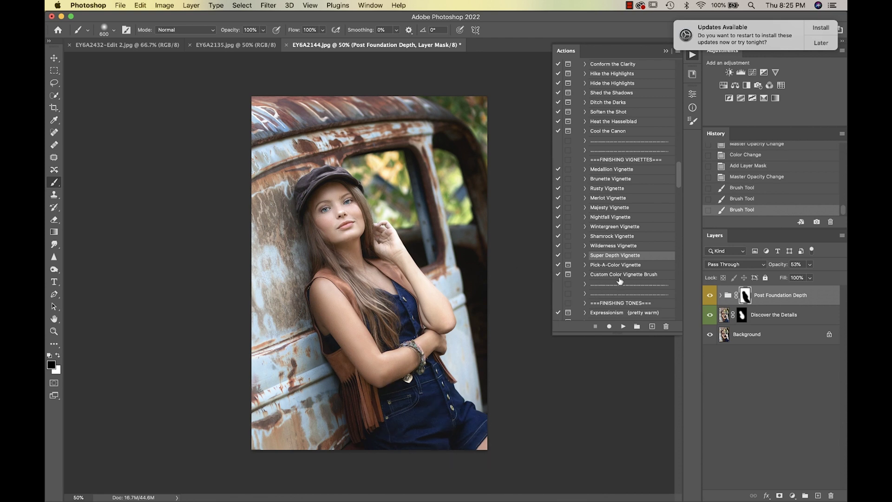
Browse the finishing actions and flatten the image into a single Background layer
scroll(620, 280, down, 5)
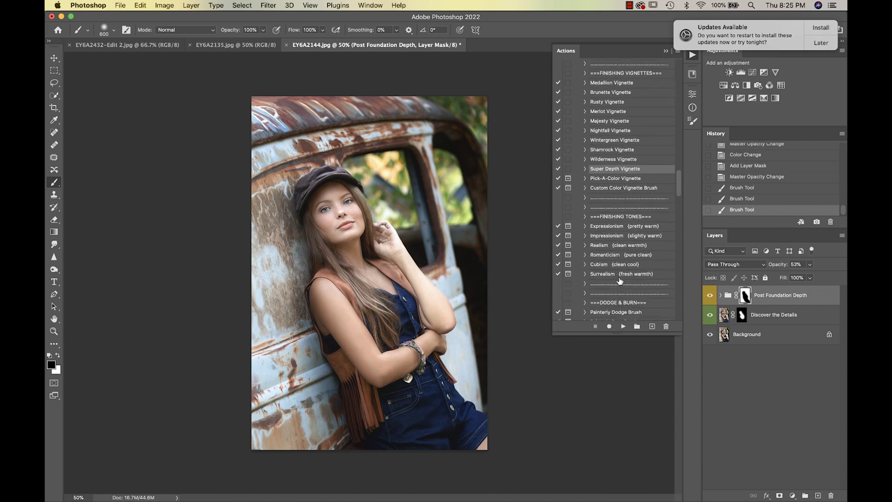
scroll(619, 280, up, 8)
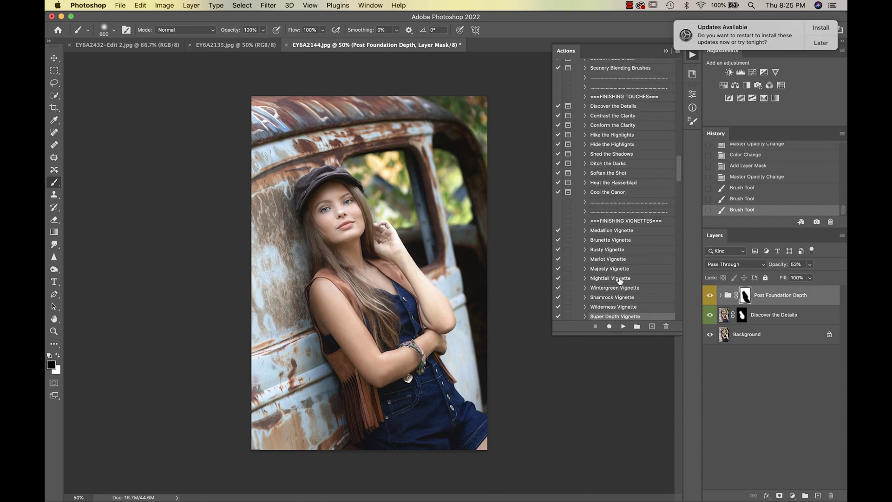
scroll(620, 280, up, 2)
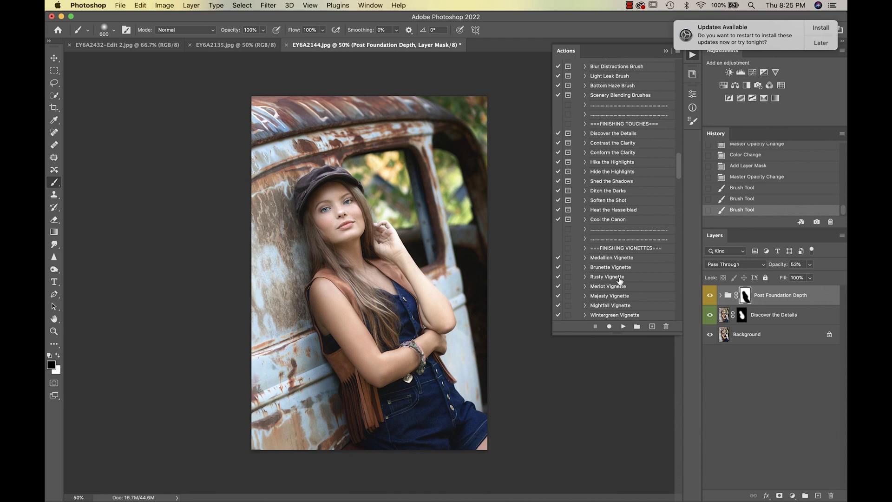
scroll(620, 280, up, 5)
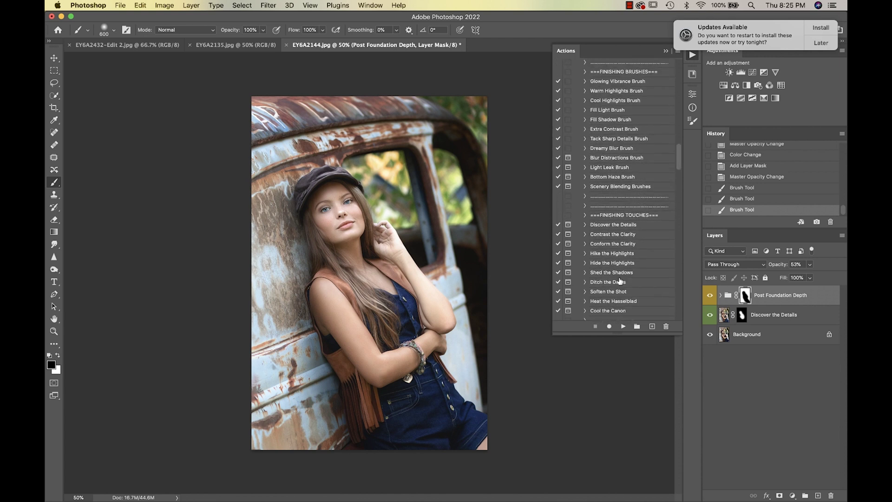
scroll(620, 281, up, 1)
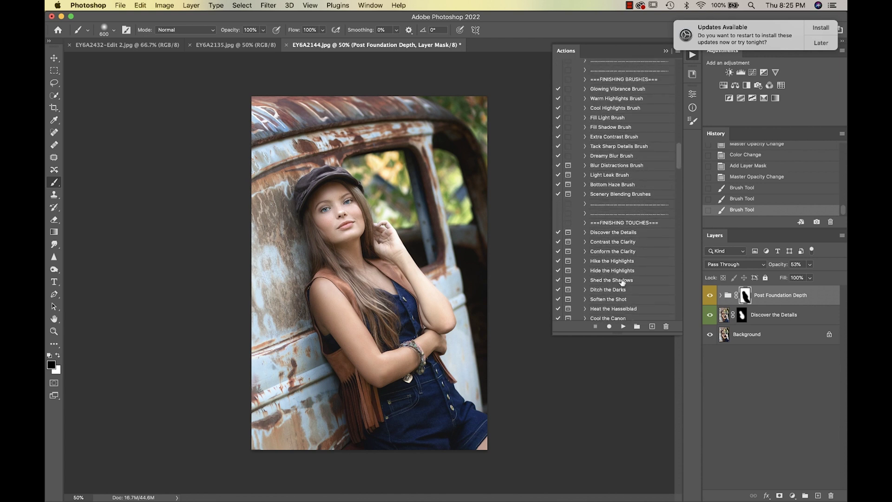
scroll(622, 282, up, 8)
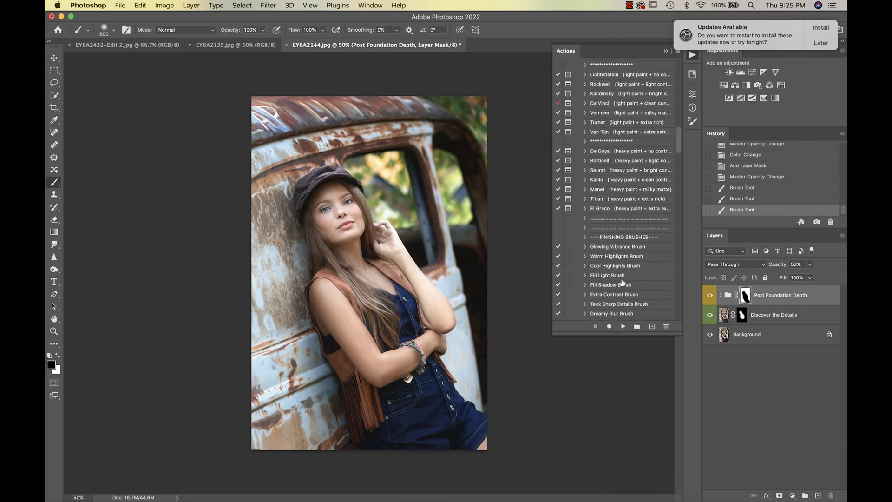
key(super+shift+e)
Run the Green to Marigold action from the Artistic Shifts section
scroll(613, 201, up, 10)
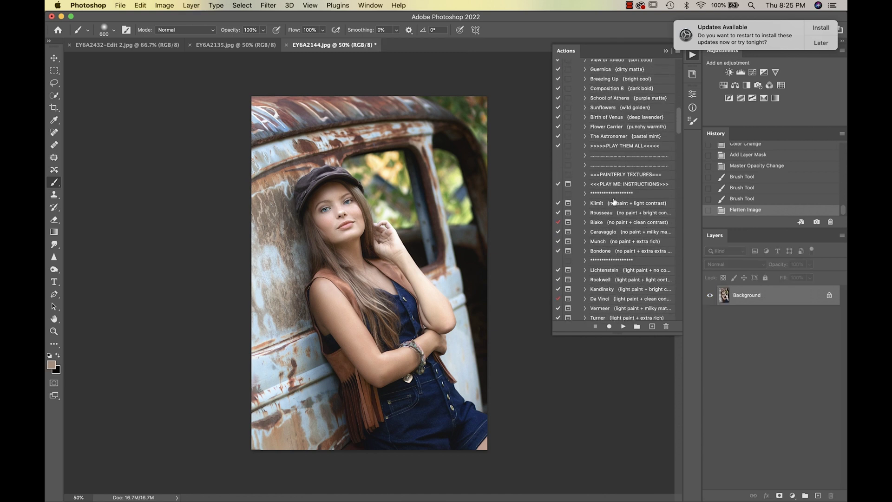
scroll(615, 201, up, 13)
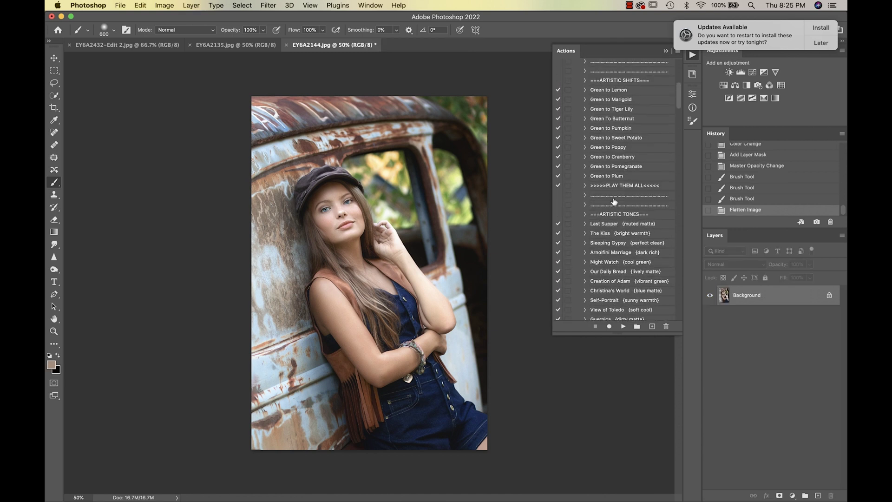
scroll(614, 201, up, 2)
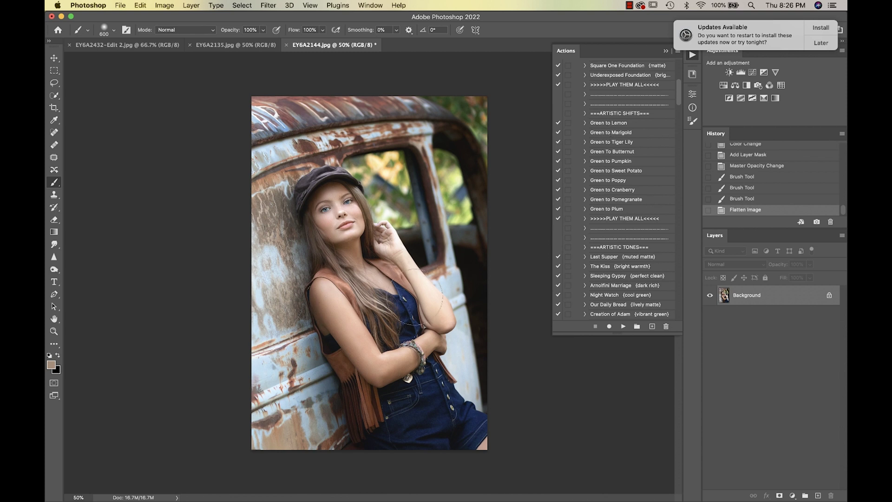
click(614, 134)
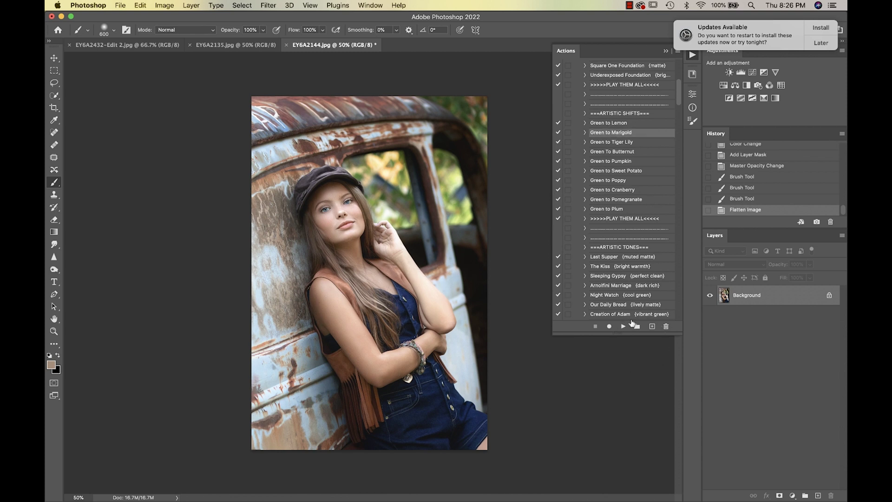
click(623, 326)
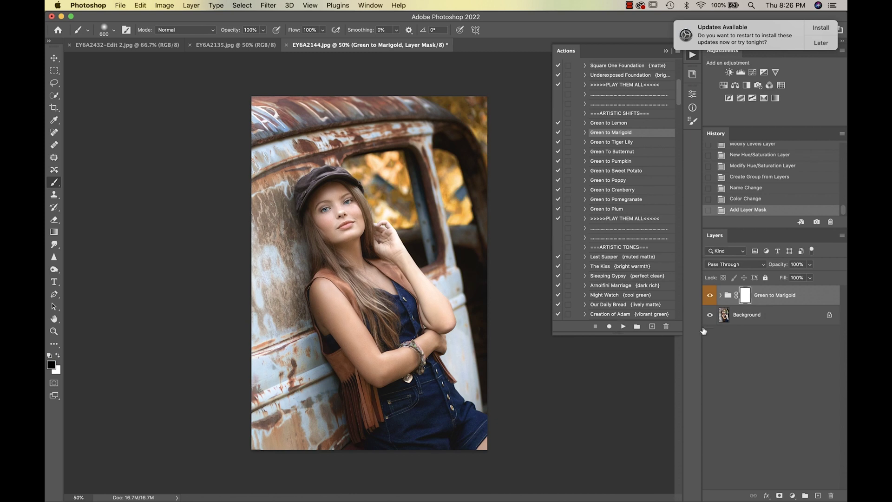
Compare the image with and without the Green to Marigold group and mask its color shift off the woman with a 600 px black brush
click(710, 297)
click(709, 297)
click(710, 298)
click(710, 297)
mouse_move(381, 353)
mouse_down()
mouse_move(392, 388)
mouse_move(380, 398)
mouse_move(437, 443)
mouse_up()
mouse_move(421, 322)
mouse_down()
mouse_move(394, 254)
mouse_move(379, 239)
mouse_up()
mouse_move(398, 358)
mouse_down()
mouse_move(388, 379)
mouse_move(444, 420)
mouse_move(460, 434)
mouse_up()
Flatten the marigold edit into the Background and run the Extra Contrast Brush action from the Finishing Brushes section
scroll(626, 276, down, 5)
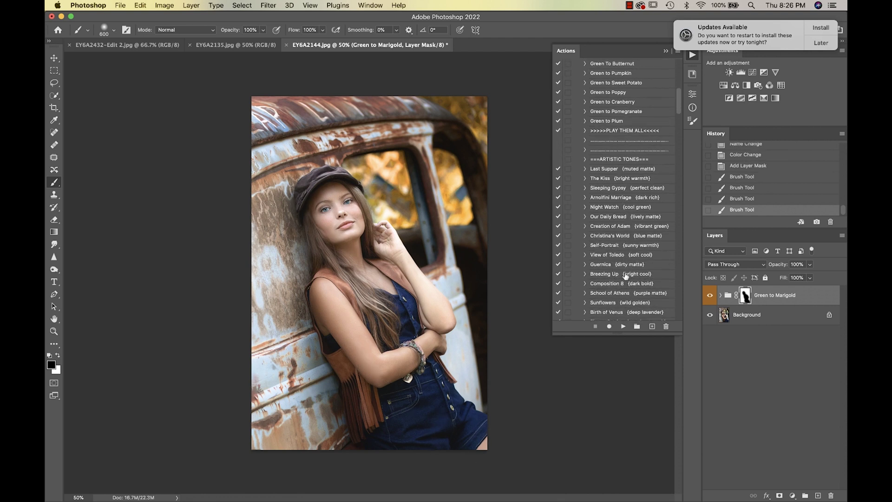
key(super+shift+e)
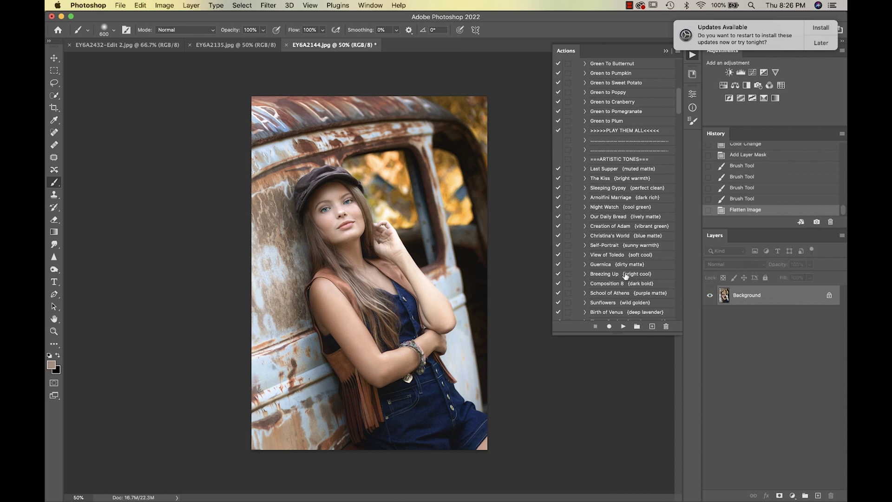
scroll(623, 272, down, 3)
scroll(622, 269, down, 15)
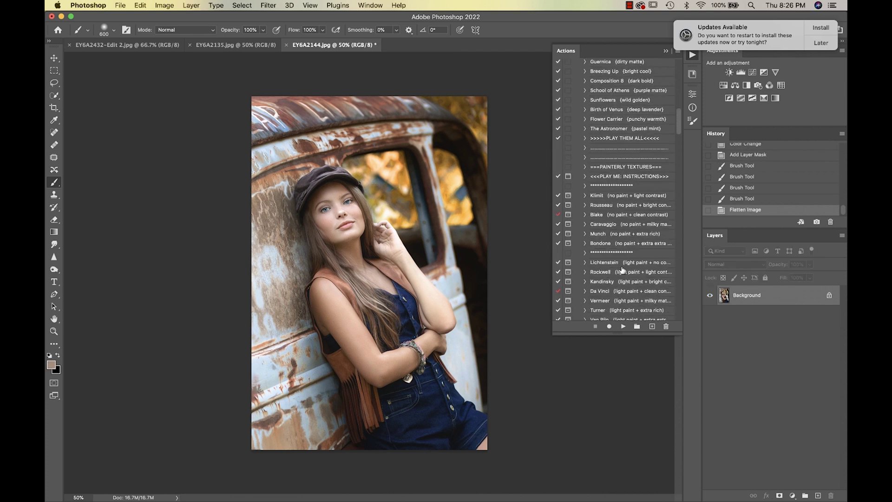
scroll(623, 269, down, 4)
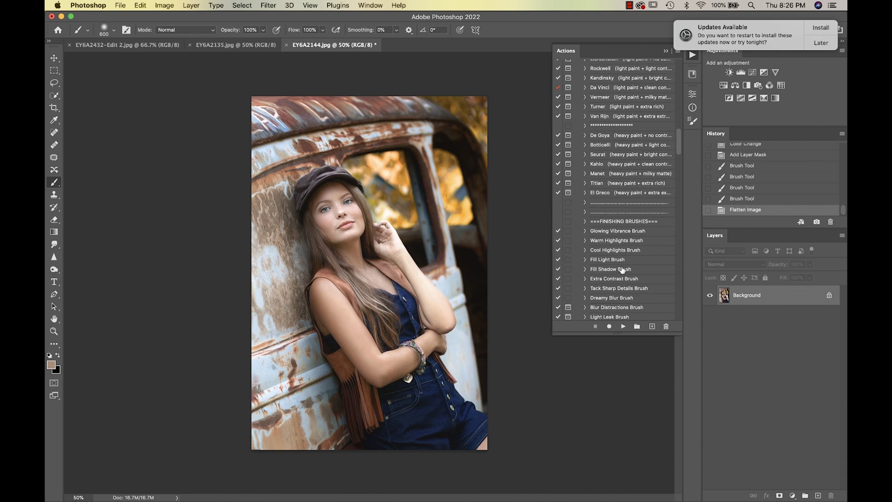
scroll(615, 278, down, 1)
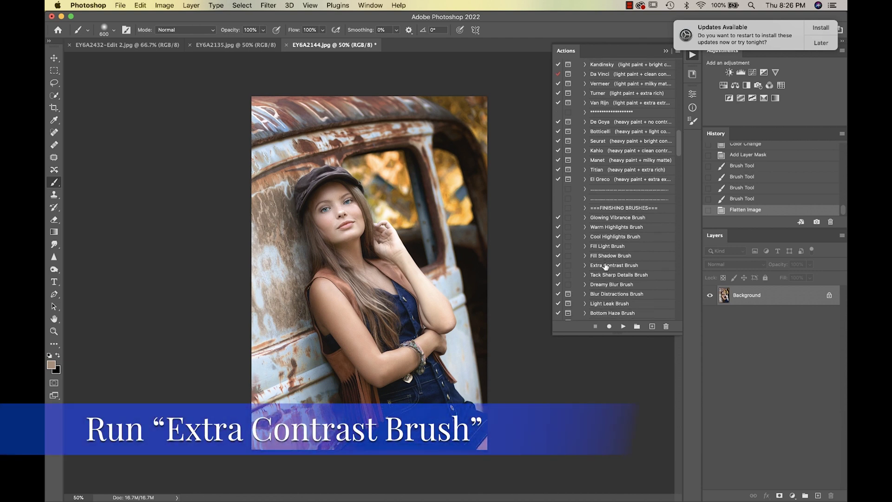
click(605, 266)
click(623, 326)
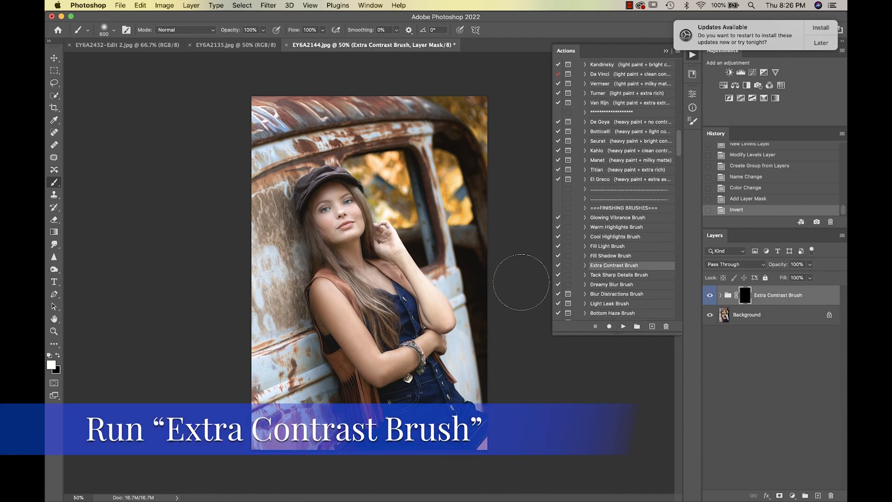
Paint extra contrast onto the woman's hair, vest and denim clothing with a 200 px white brush
key(bracketleft)
key(bracketleft)
key(bracketleft)
key(bracketleft)
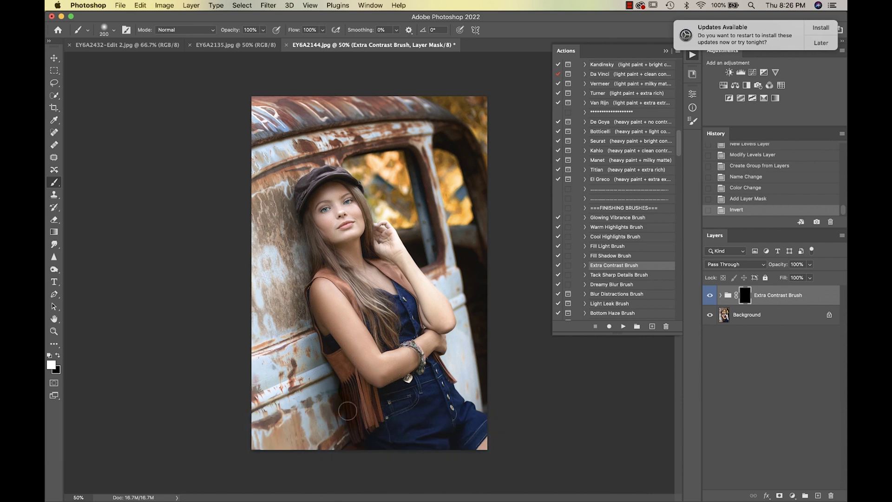
mouse_move(307, 288)
mouse_down()
mouse_move(315, 270)
mouse_move(295, 210)
mouse_move(318, 163)
mouse_move(380, 208)
mouse_up()
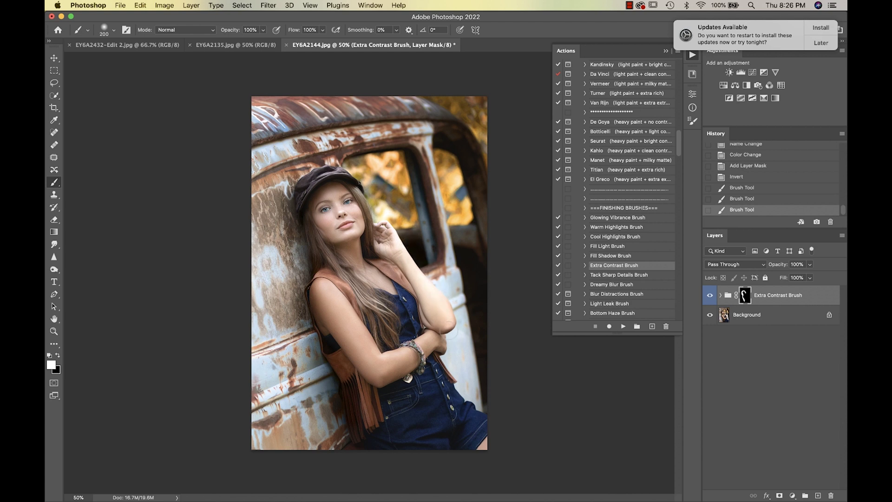
drag(450, 346, 450, 354)
drag(488, 421, 475, 438)
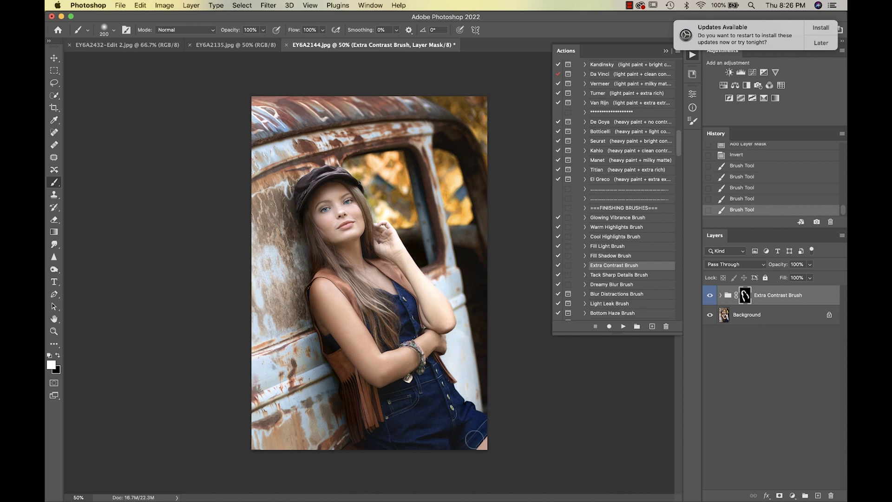
drag(354, 415, 302, 317)
Paint extra contrast over the truck and background with an 800 px brush at 45% opacity, and compare the image without the group
key(bracketright)
key(bracketright)
key(bracketright)
key(bracketright)
key(bracketright)
click(263, 30)
drag(241, 43, 235, 43)
mouse_move(434, 118)
mouse_down()
mouse_move(307, 112)
mouse_move(263, 228)
mouse_move(277, 297)
mouse_up()
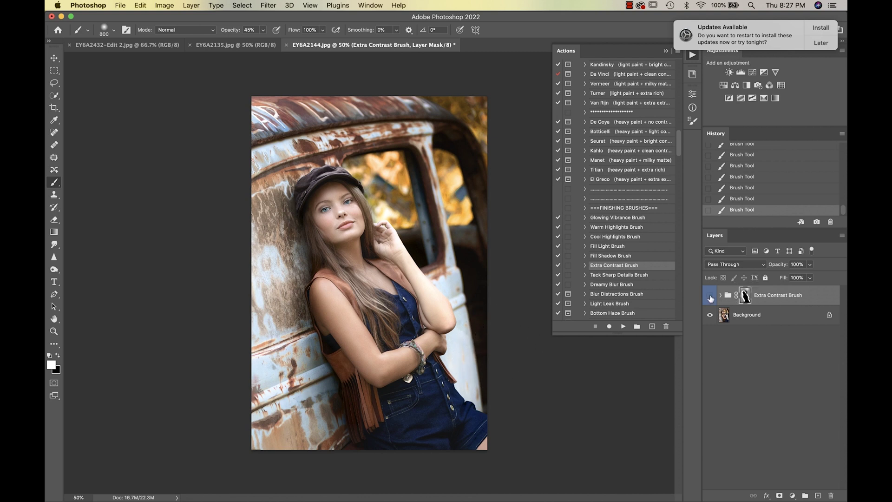
click(710, 296)
click(710, 295)
click(710, 296)
click(710, 296)
click(710, 296)
click(710, 296)
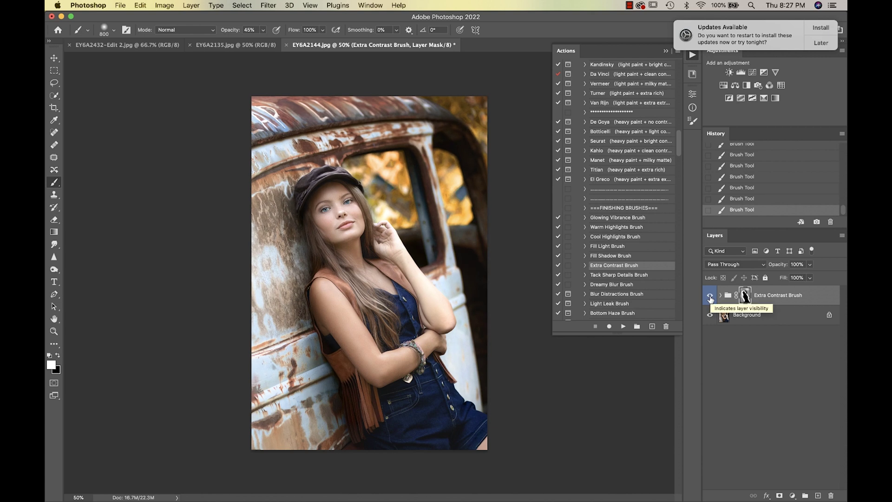
Flatten the image and run the Painterly Dodge Brush action from the Dodge & Burn section, accepting its prompts
key(super+shift+e)
scroll(617, 212, down, 10)
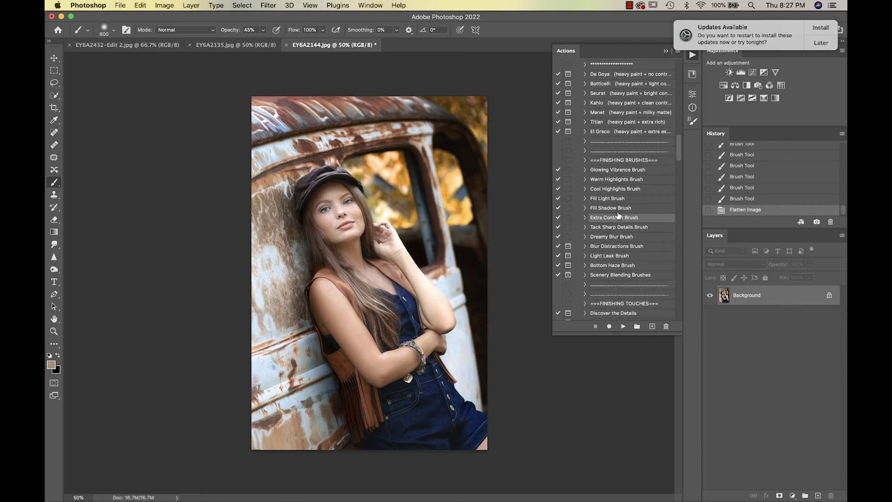
scroll(618, 214, down, 10)
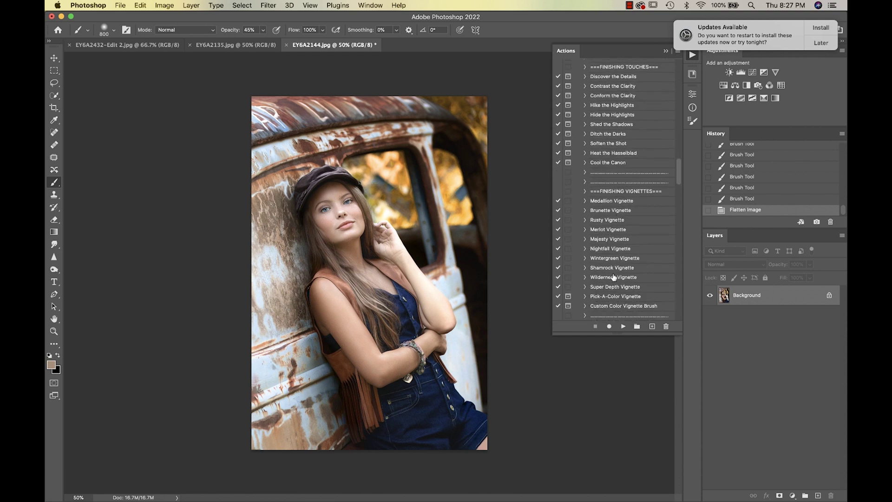
scroll(615, 277, down, 8)
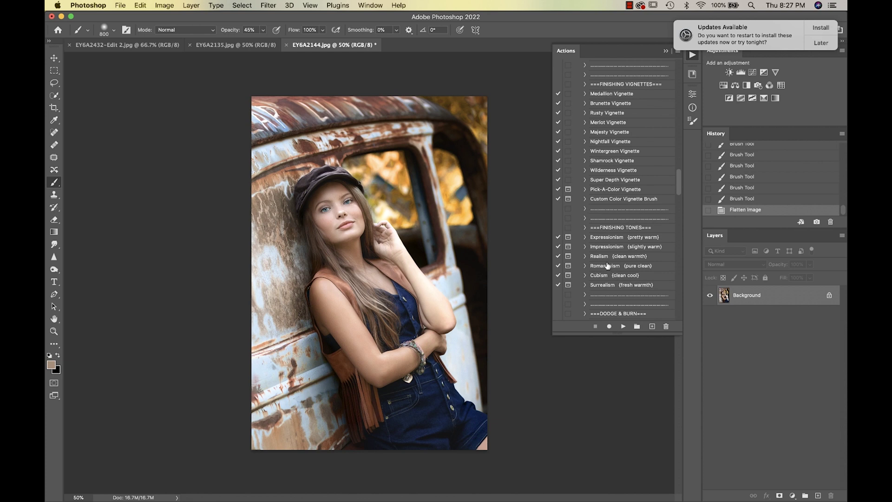
scroll(607, 266, down, 5)
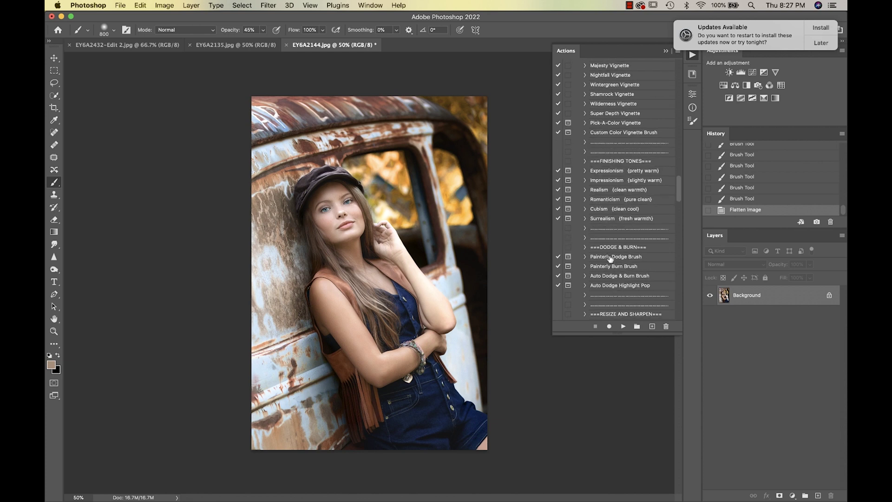
click(610, 257)
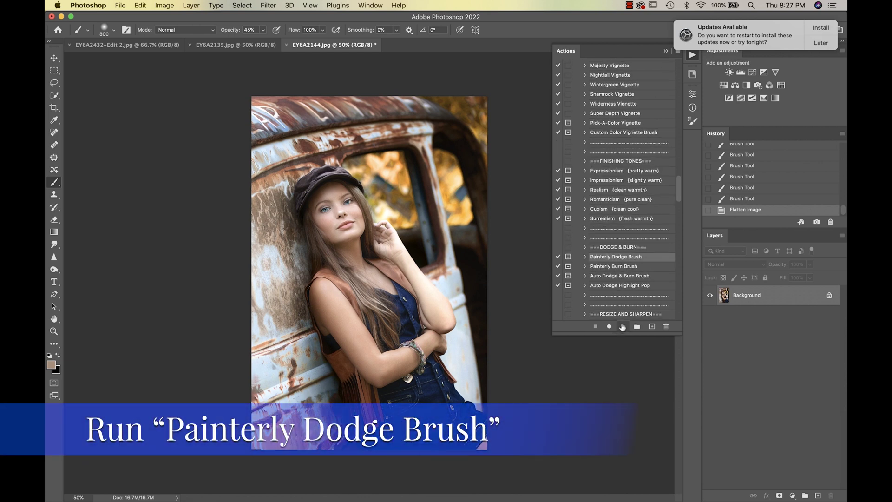
click(622, 327)
click(515, 179)
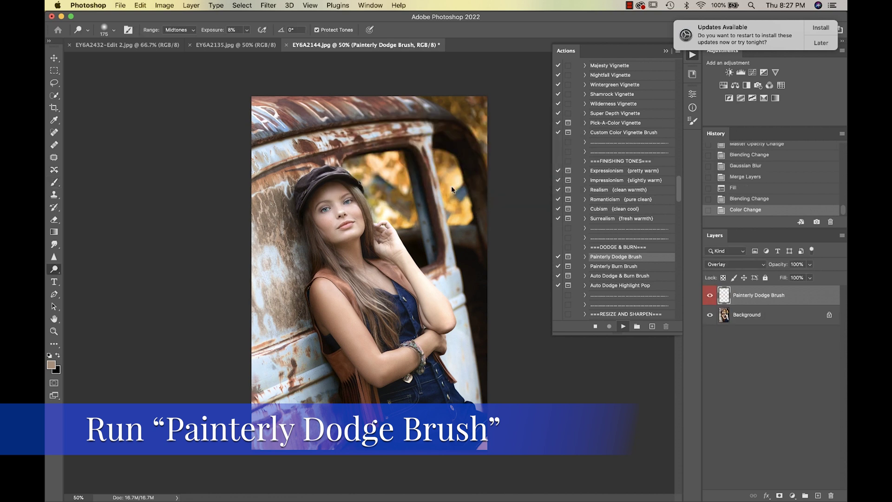
click(511, 180)
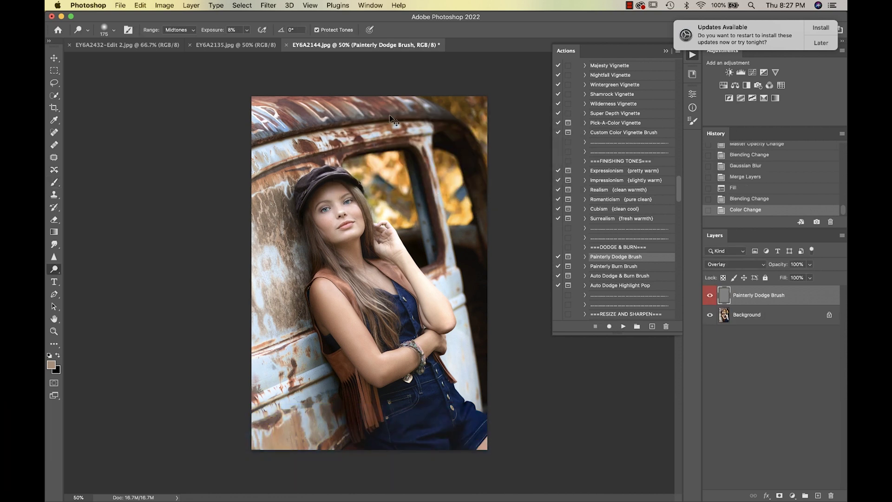
Set the Dodge tool's exposure to 11% and brighten the woman's forehead with a 125 px brush
key(super+=)
key(super+=)
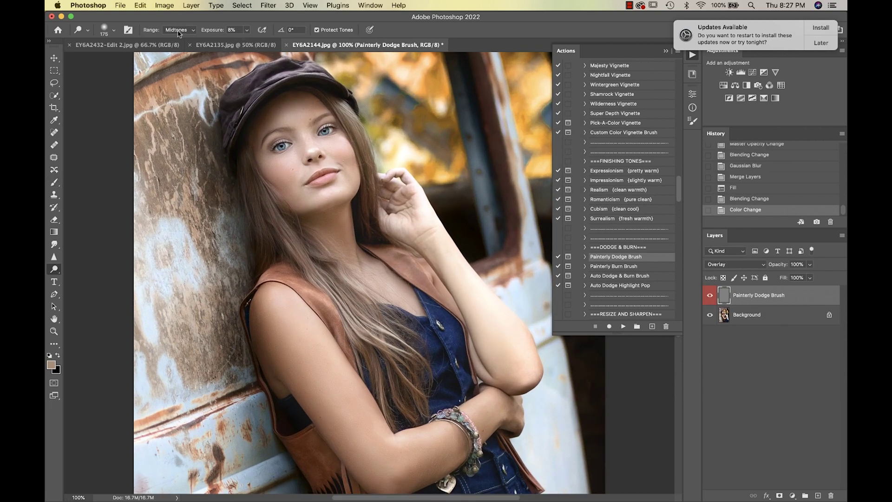
click(248, 31)
drag(248, 42, 250, 44)
key(bracketleft)
key(bracketleft)
drag(275, 112, 306, 108)
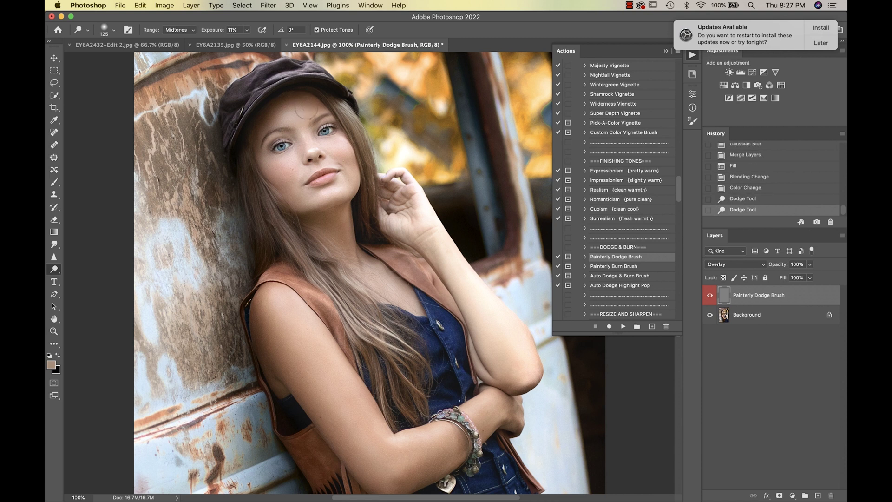
Dodge the bridge of the nose and the eye with a 50 px brush, and compare the image without the dodge layer
key(bracketleft)
key(bracketleft)
key(bracketleft)
click(303, 126)
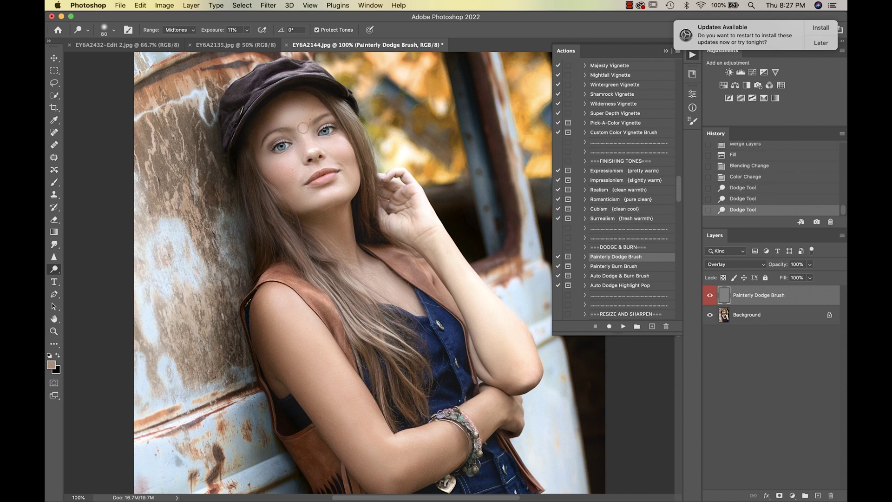
click(280, 146)
click(280, 146)
click(281, 146)
click(281, 146)
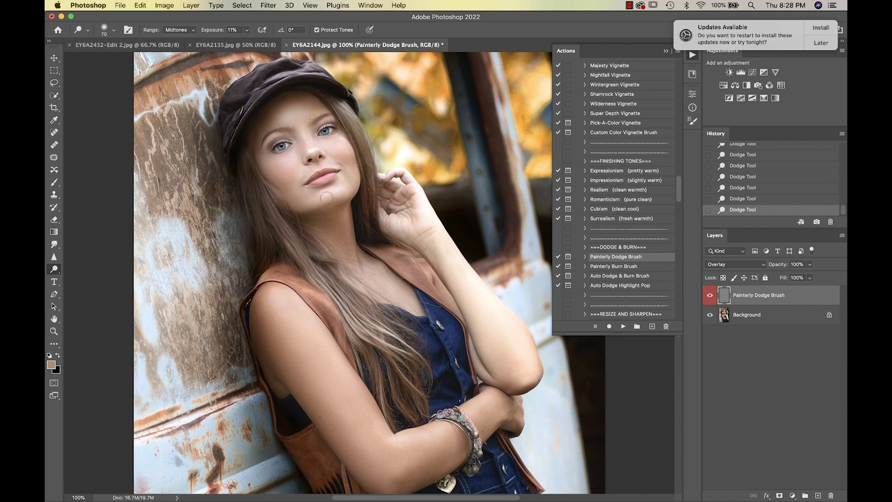
key(])
key(])
key(])
key(])
key(])
click(710, 296)
click(711, 297)
click(710, 297)
click(710, 297)
click(711, 298)
click(710, 297)
Dodge the woman's forearm and raised elbow with a 175 px brush
key(bracketright)
key(bracketright)
key(bracketright)
key(bracketleft)
key(bracketleft)
drag(335, 394, 389, 464)
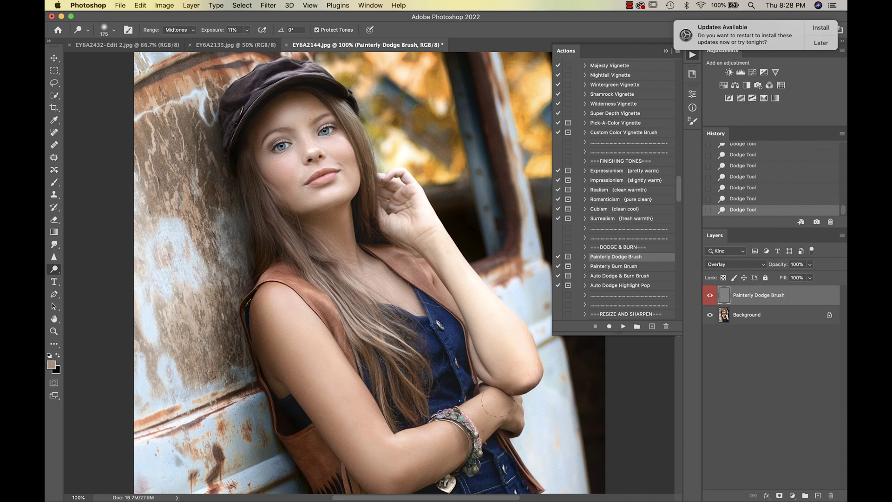
drag(514, 366, 493, 331)
Run the Painterly Burn Brush action and let it flatten the image
click(615, 267)
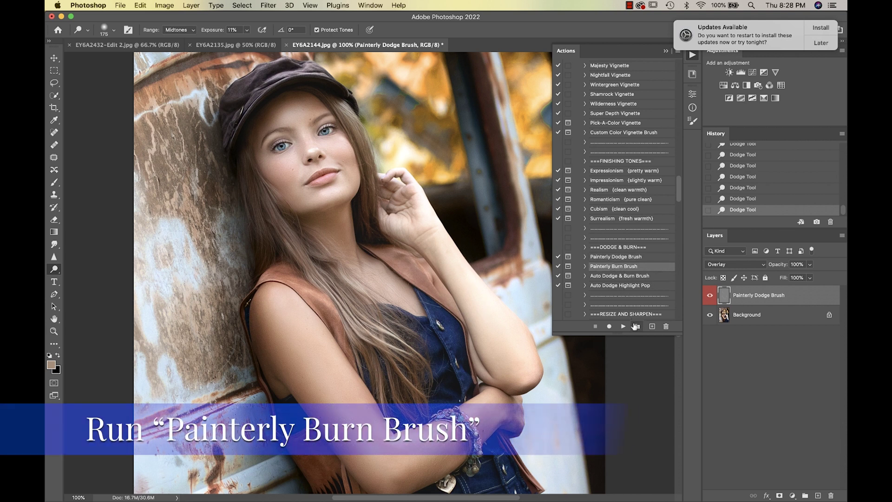
click(623, 326)
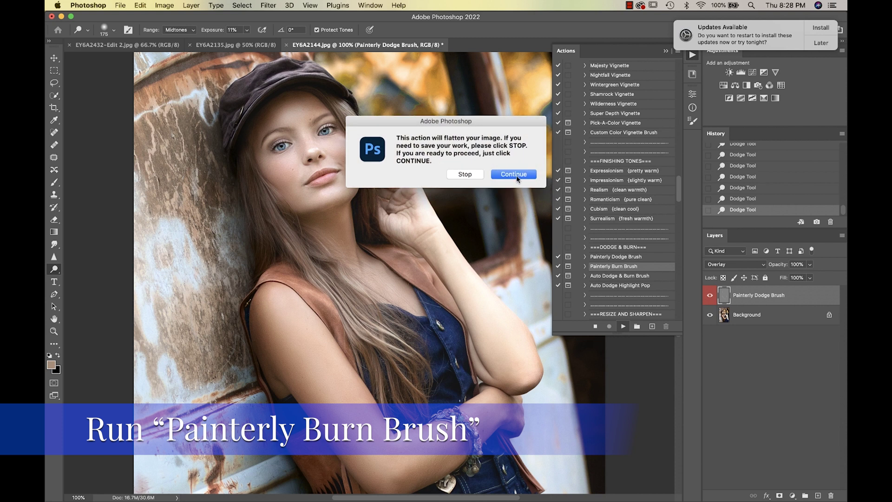
click(515, 176)
click(513, 174)
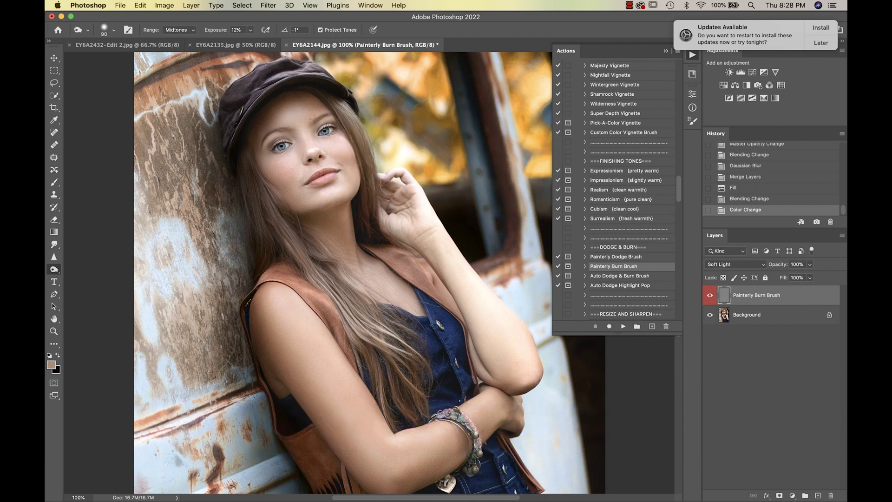
Set the Burn tool's exposure to 9% and darken the contour of the cheek with a 45 px brush
key(bracketleft)
key(bracketleft)
drag(252, 33, 249, 42)
key(super+plus)
scroll(271, 135, up, 3)
scroll(272, 135, left, 3)
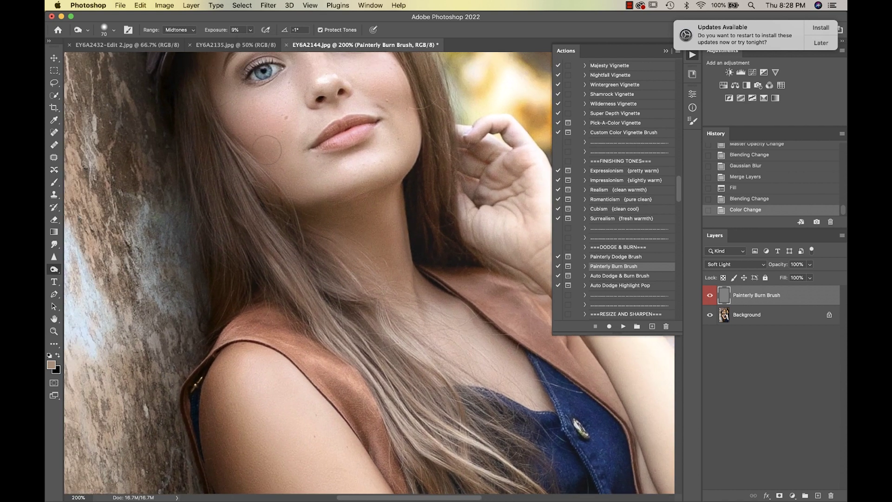
key(bracketleft)
scroll(326, 125, up, 5)
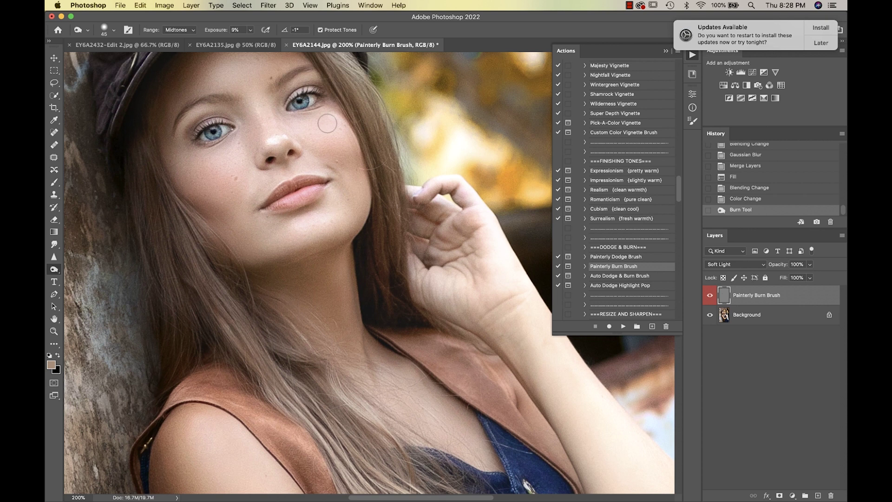
Burn the cheek edge beside the hair with a 35 px brush, and compare the image without the burn layer
key(bracketleft)
click(360, 137)
drag(355, 123, 359, 133)
key(super+0)
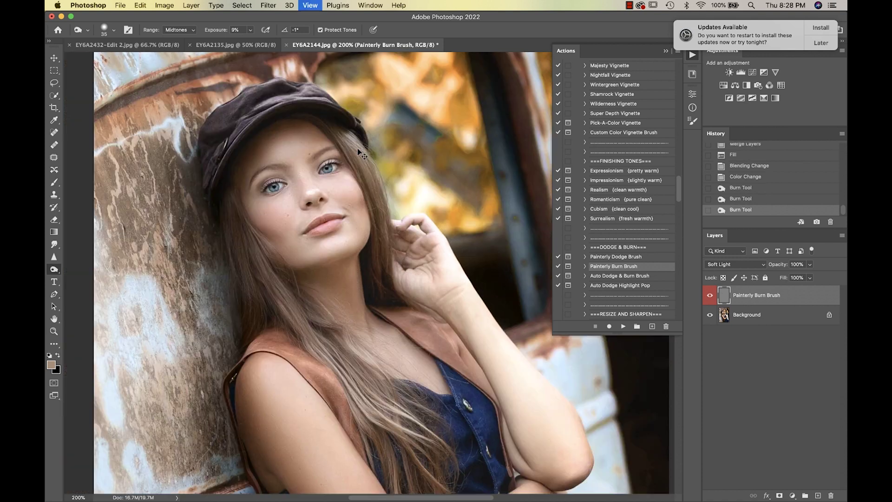
click(709, 296)
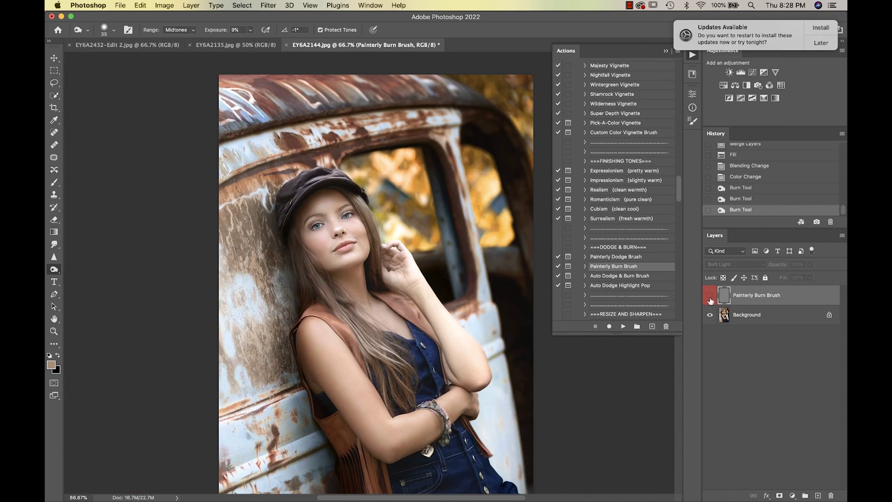
click(709, 298)
click(709, 297)
click(709, 298)
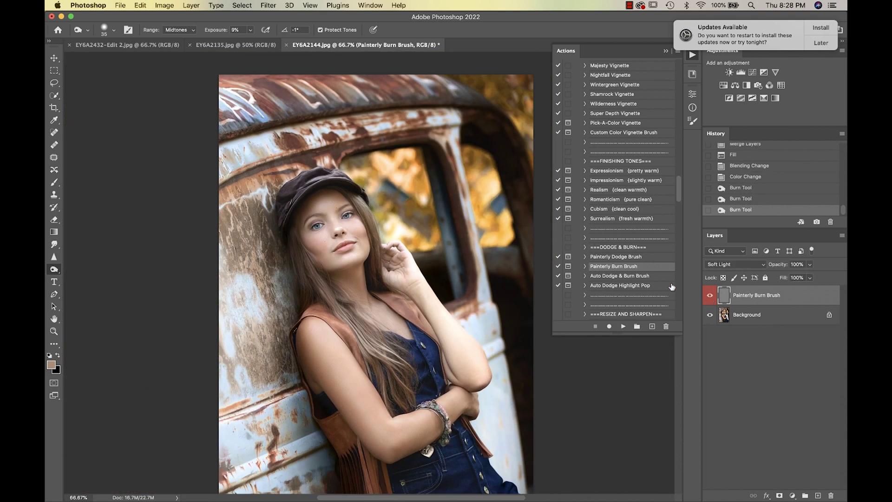
Burn around the corner of the mouth and above the upper lip with a 20 px brush
key(super+plus)
key(super+plus)
key(bracketleft)
key(bracketleft)
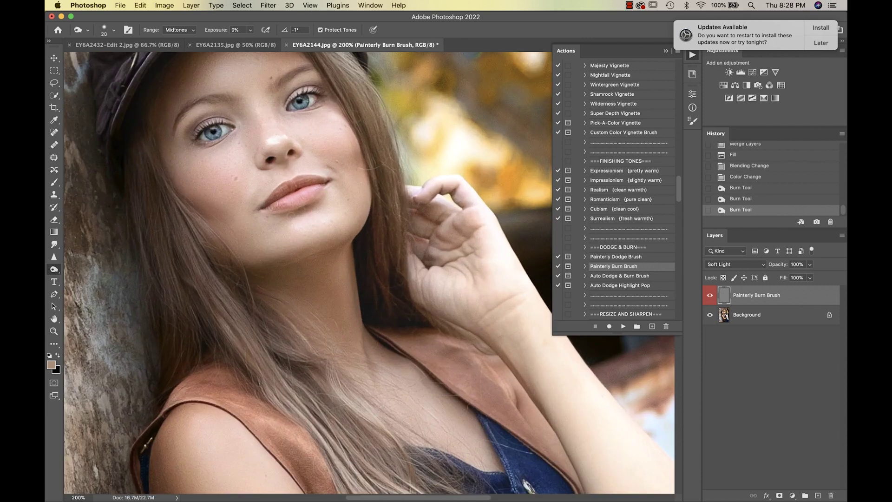
click(323, 191)
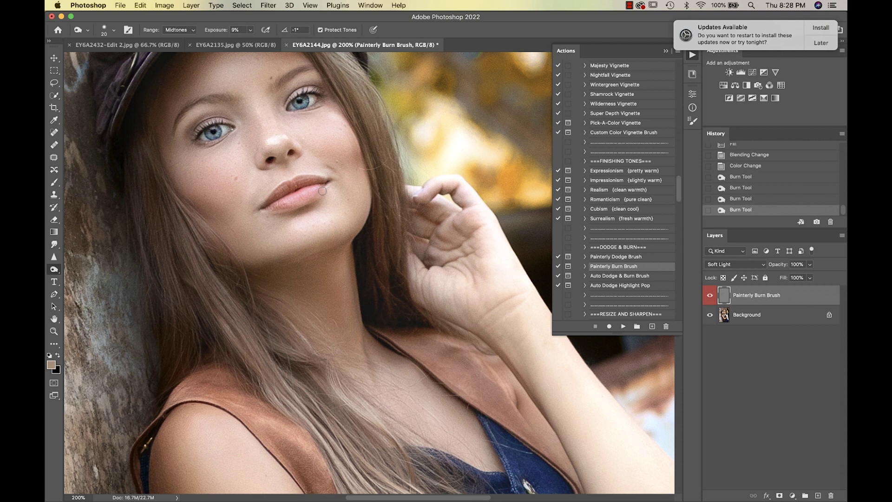
click(287, 172)
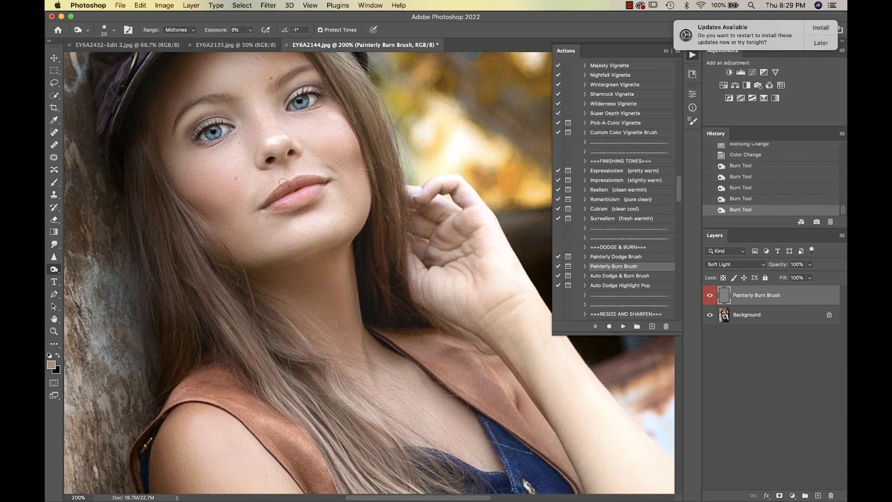
Burn the fine facial details with a smaller brush, down to 6 px, and view the portrait at 66.67%
key(bracketleft)
click(328, 165)
click(297, 160)
key(super+1)
key(super+minus)
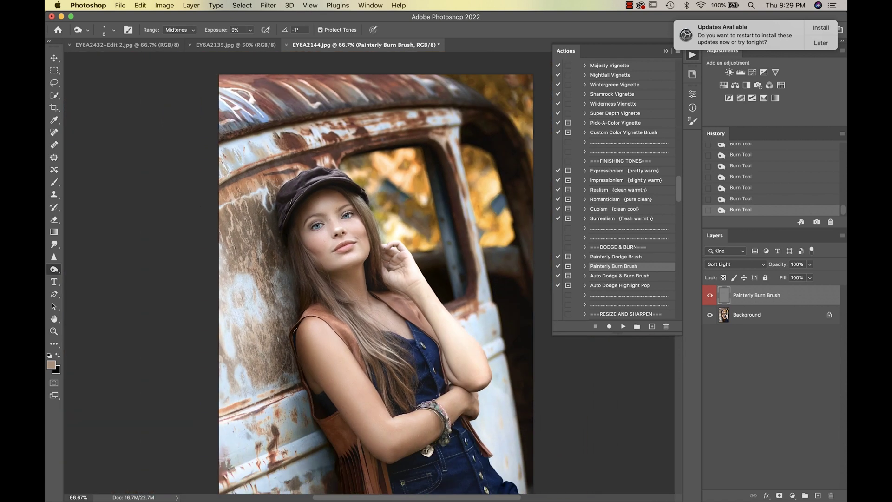
Burn the contours of the arms and clothing with a 50 px brush on the Painterly Burn Brush layer
key(super+1)
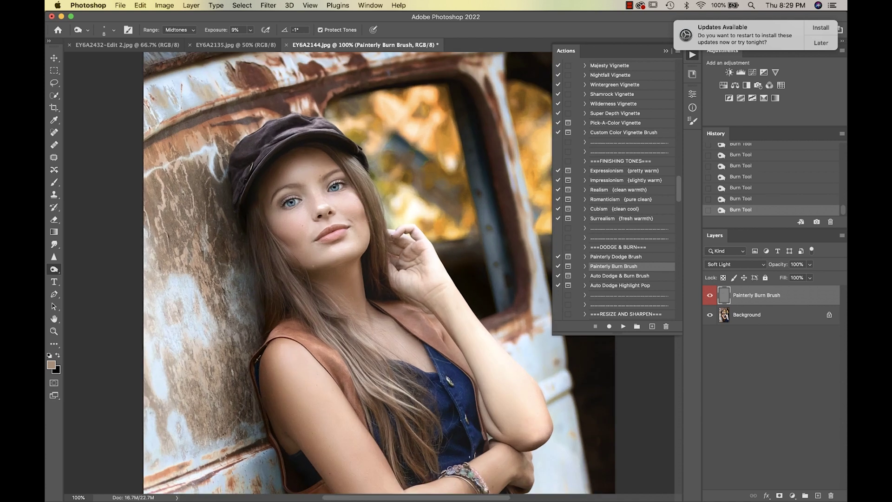
key(bracketright)
key(bracketright)
key(bracketright)
key(bracketright)
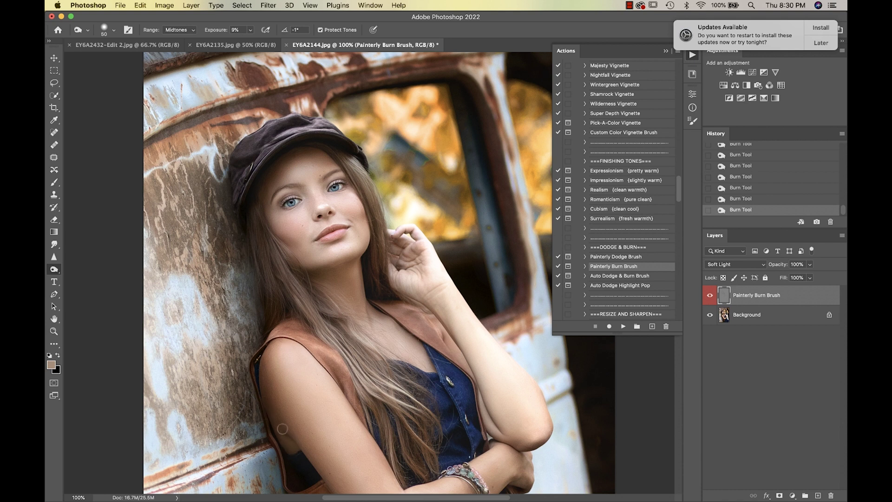
scroll(293, 439, down, 2)
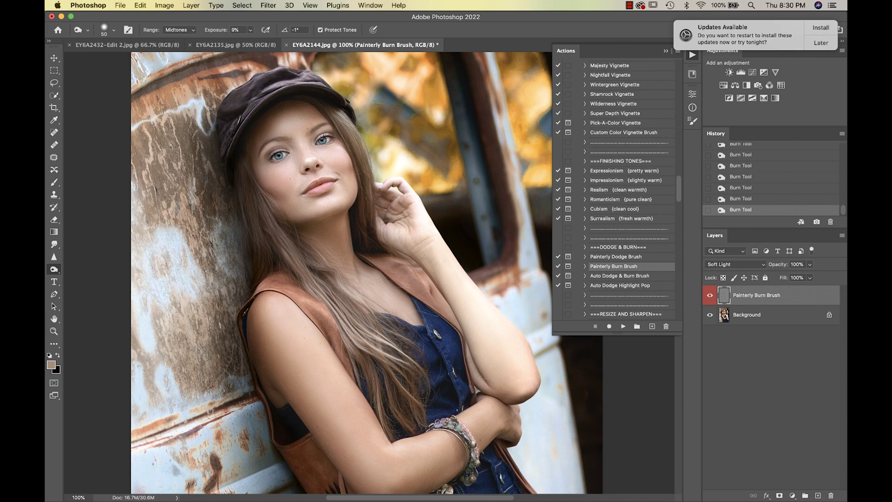
scroll(522, 426, down, 5)
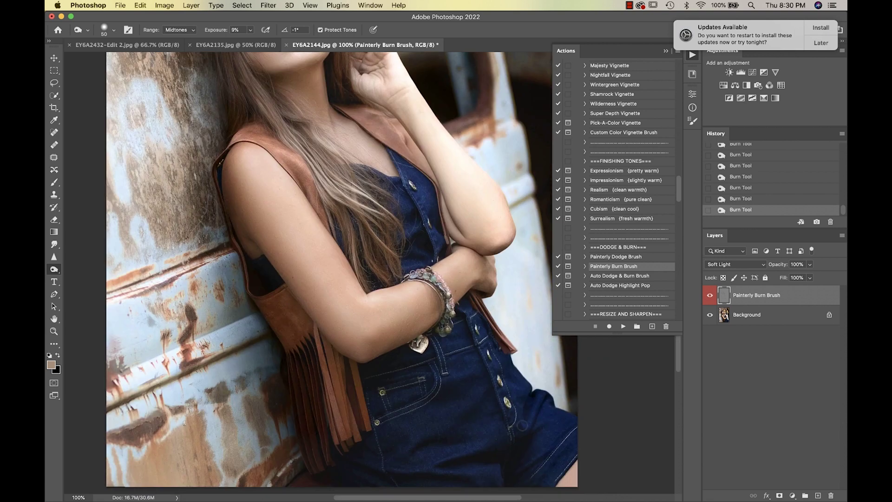
Flatten the burn layer into the image and add a single Hue/Saturation adjustment layer
key(super+minus)
key(super+minus)
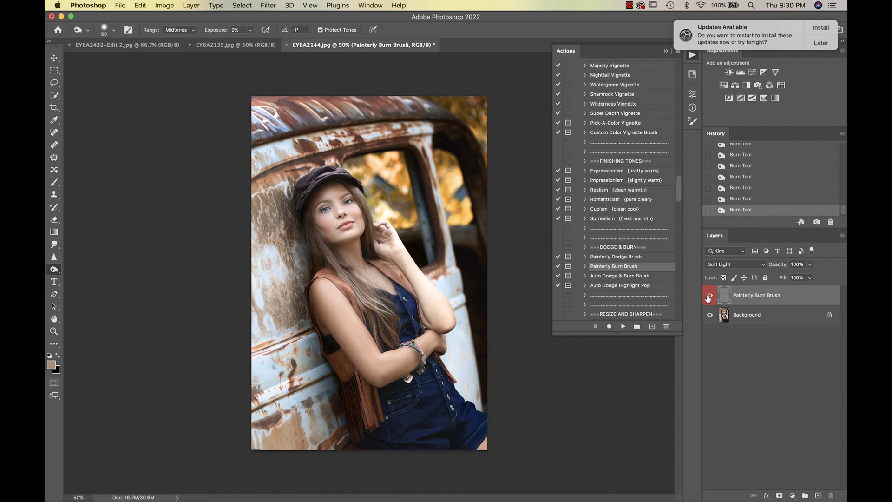
key(super+plus)
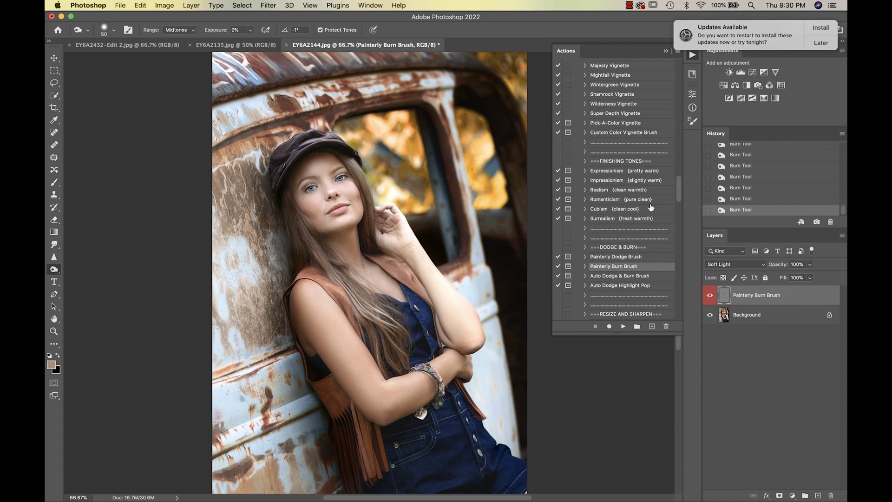
key(super+shift+e)
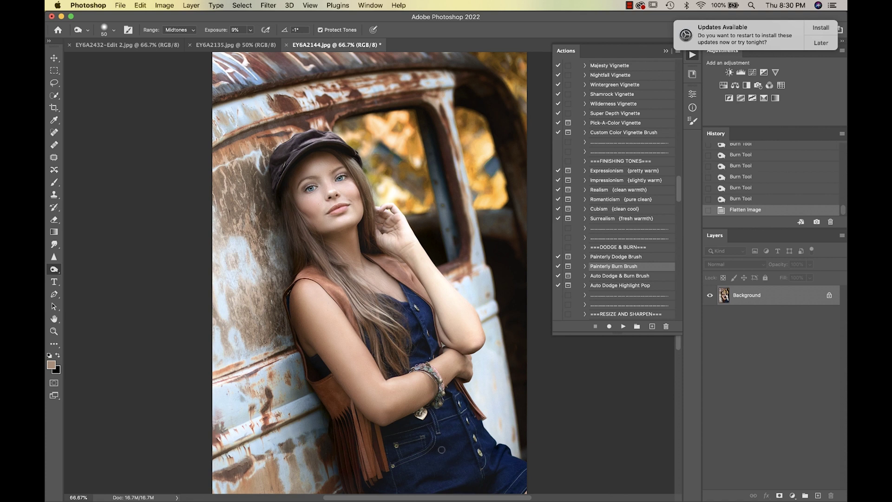
double_click(723, 86)
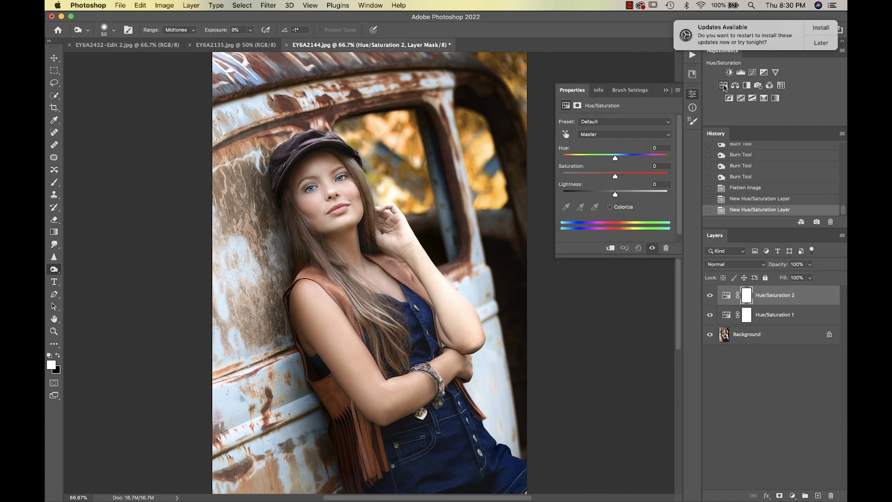
click(762, 302)
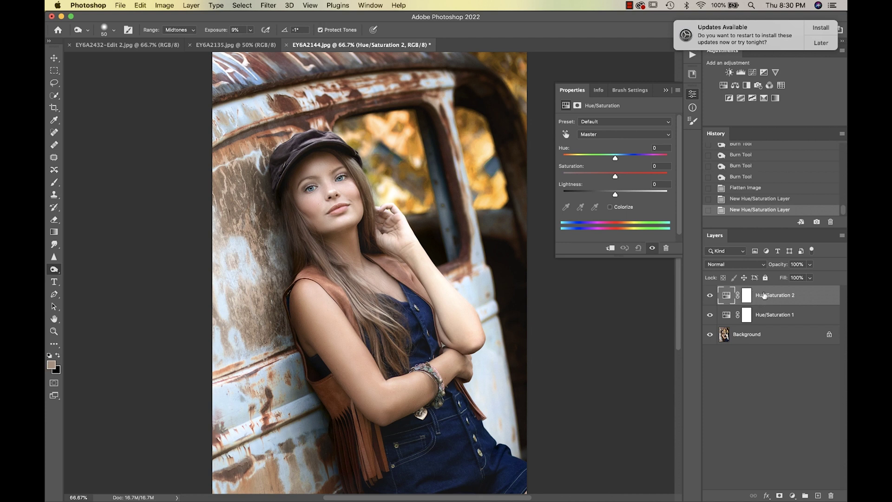
key(BackSpace)
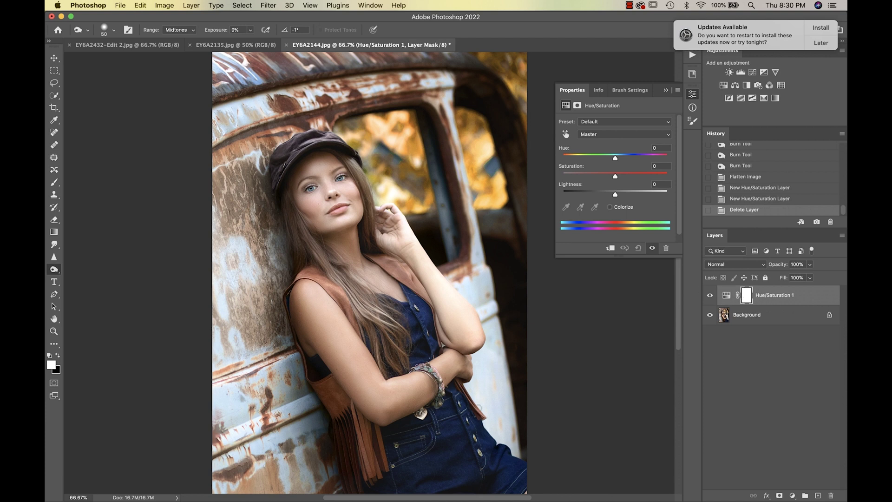
Target the blues of the denim outfit in the Hue/Saturation layer, with lightness +76 and saturation -9
click(566, 135)
click(452, 425)
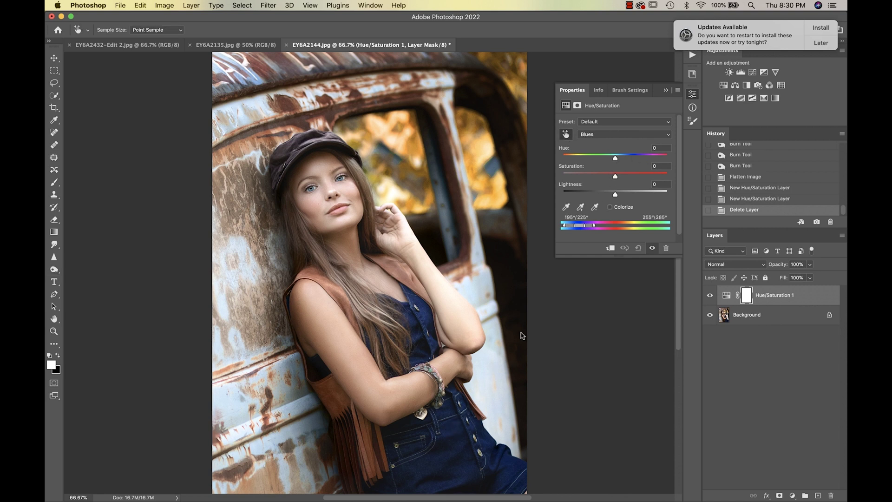
drag(615, 195, 656, 198)
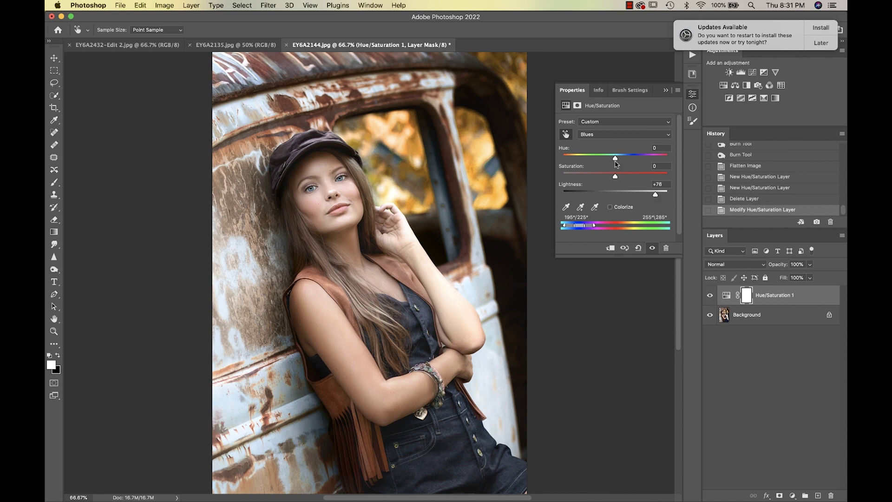
drag(614, 178, 611, 179)
Invert the Hue/Saturation mask and reveal the adjustment over the denim outfit with an 800 px white brush at 100% opacity
key(super+i)
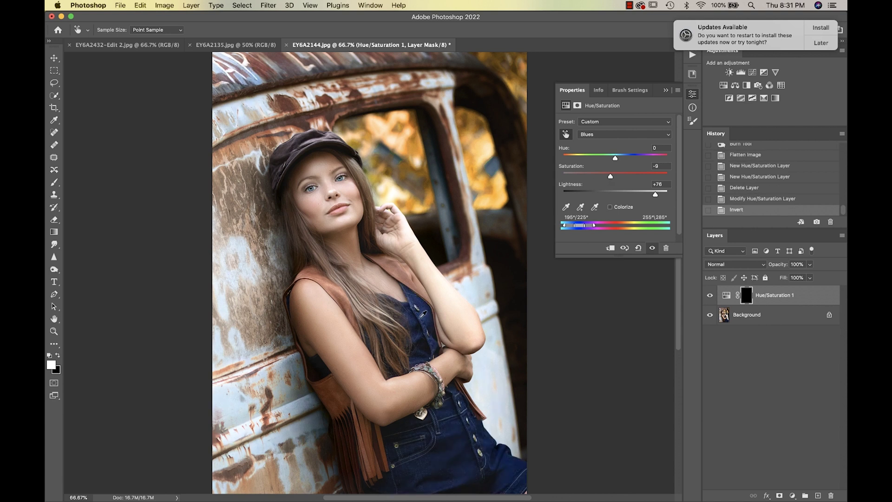
click(54, 182)
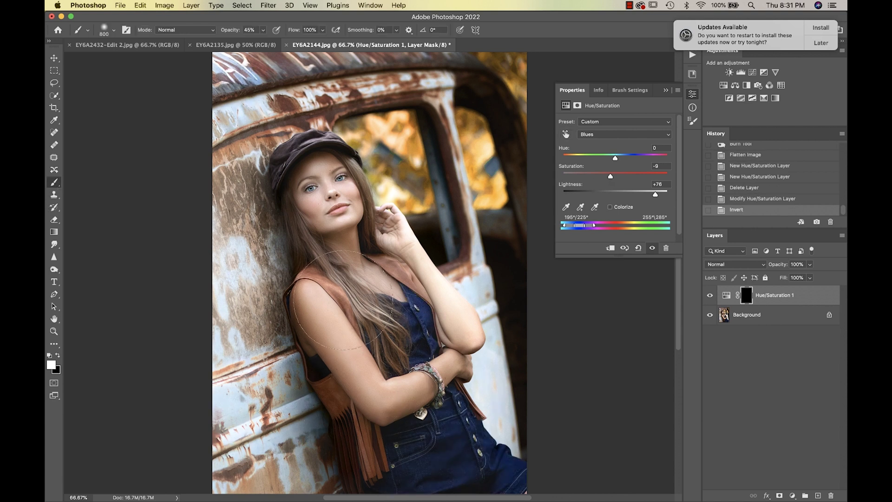
drag(263, 30, 289, 44)
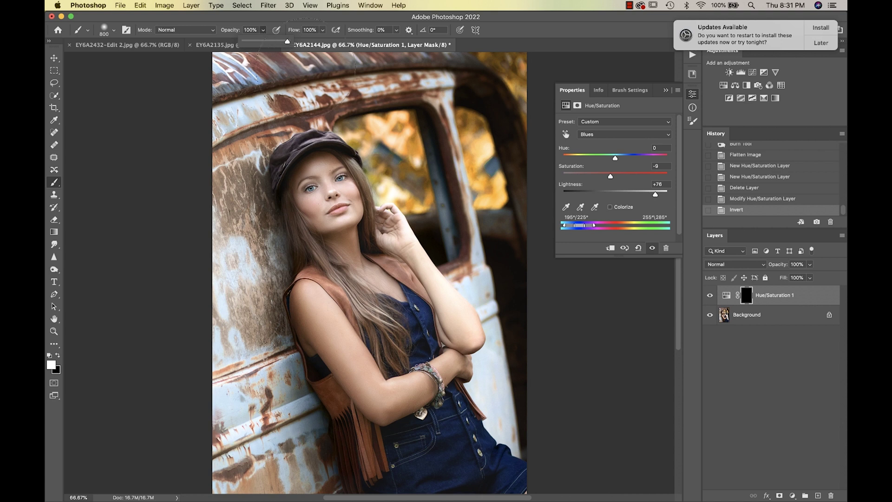
mouse_move(391, 358)
mouse_down()
mouse_move(403, 344)
mouse_move(379, 389)
mouse_move(326, 375)
mouse_move(396, 413)
mouse_move(442, 493)
mouse_move(458, 497)
mouse_move(446, 477)
mouse_move(512, 495)
mouse_move(508, 483)
mouse_move(473, 487)
mouse_move(426, 415)
mouse_move(398, 345)
mouse_up()
key(super+minus)
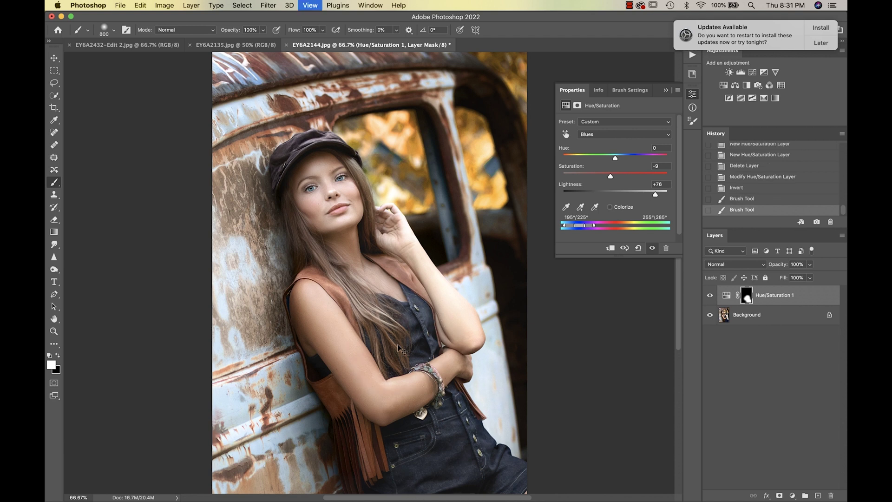
key(super+minus)
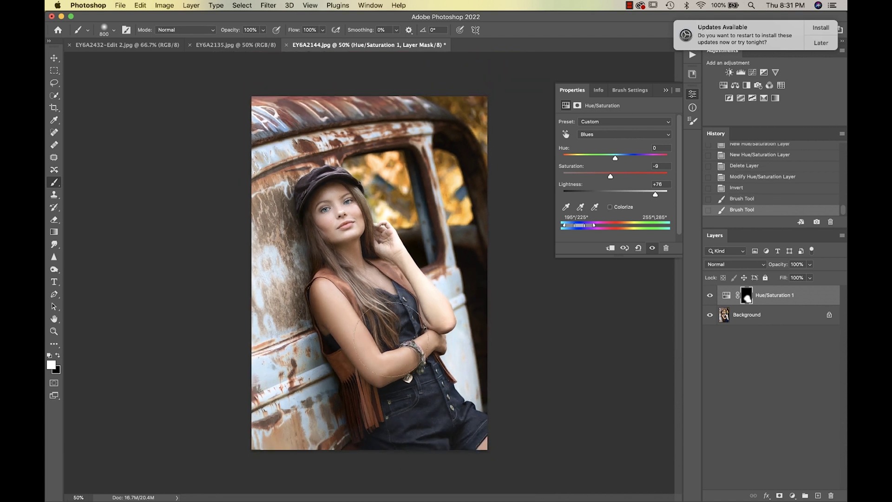
click(392, 339)
Compare the denim with and without the Hue/Saturation adjustment, and flatten the image
click(709, 296)
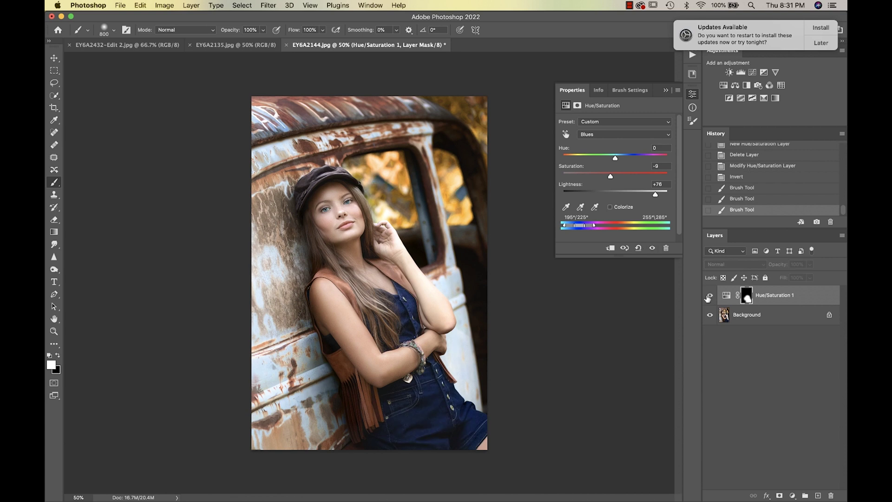
click(710, 296)
click(709, 295)
click(710, 296)
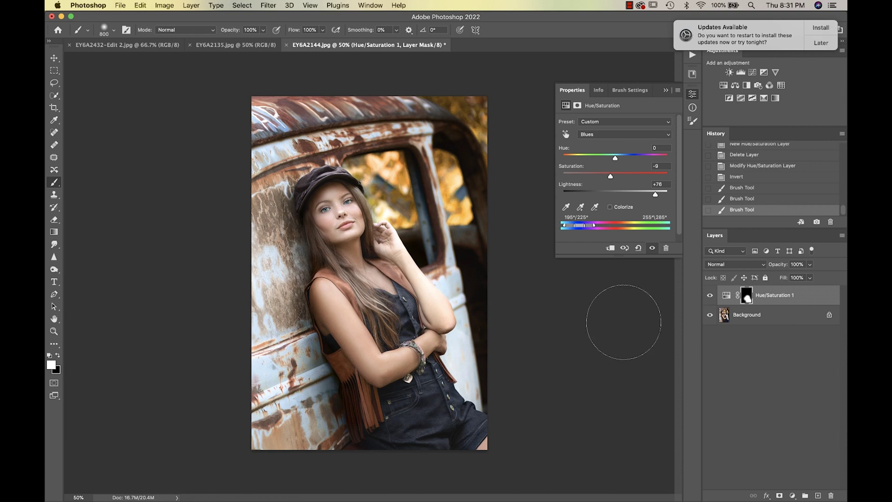
click(710, 296)
click(710, 296)
key(super+shift+e)
click(668, 91)
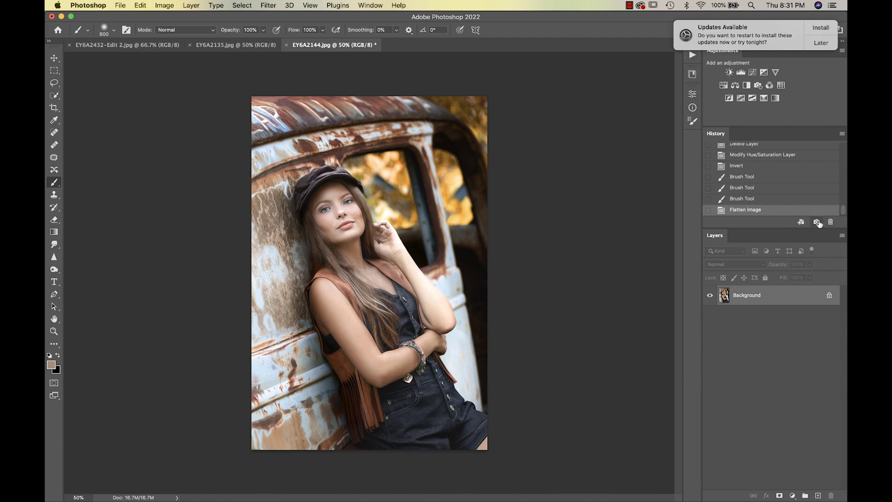
Capture the finished edit as a history snapshot and compare it with the original image, ending on the edited version
scroll(753, 153, up, 10)
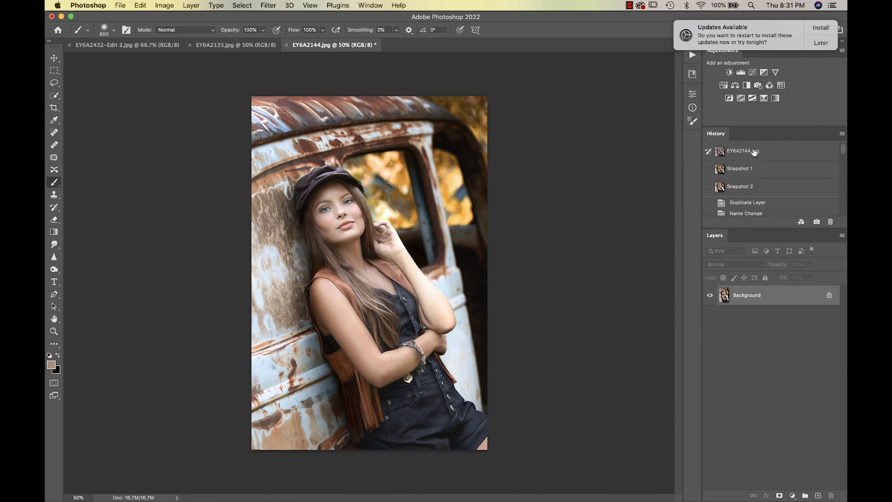
click(752, 152)
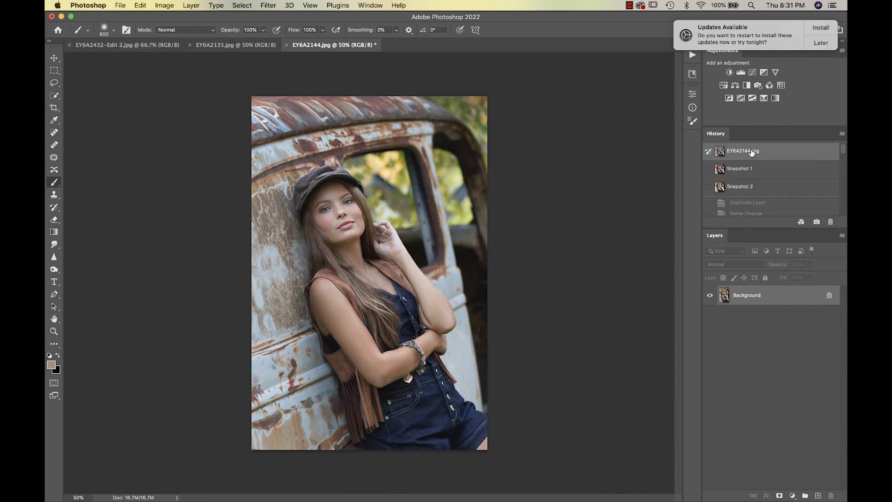
click(741, 189)
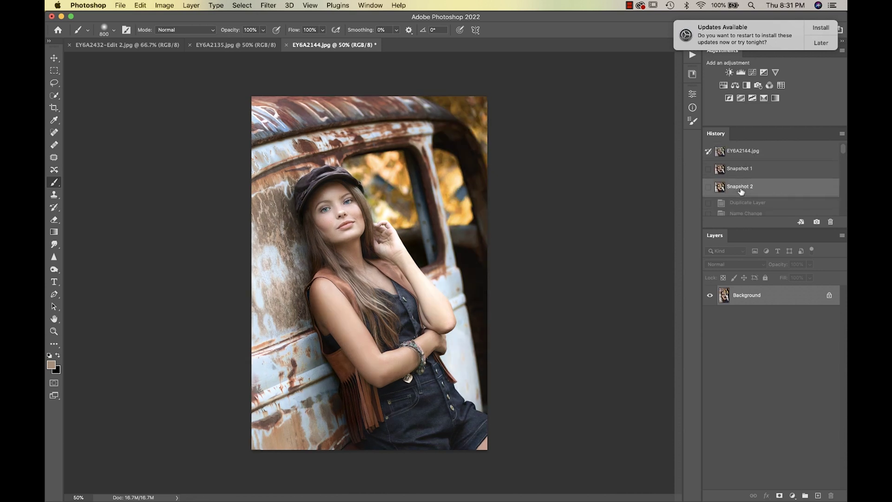
click(751, 155)
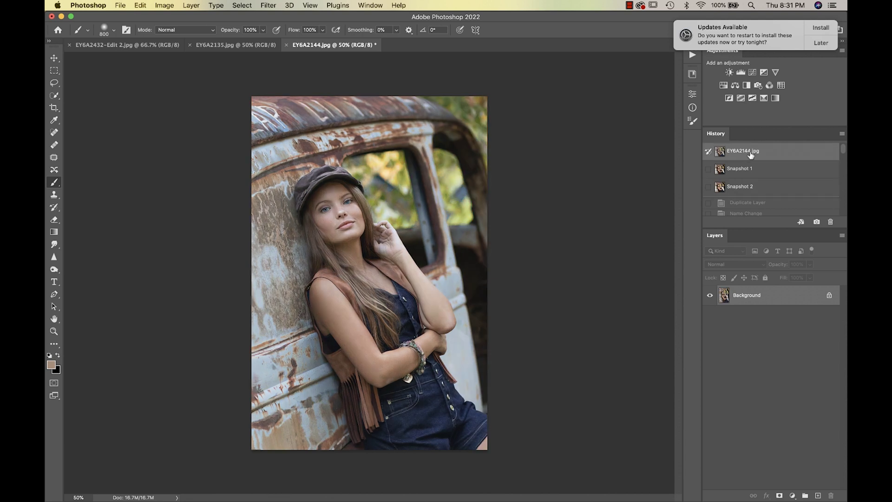
click(742, 190)
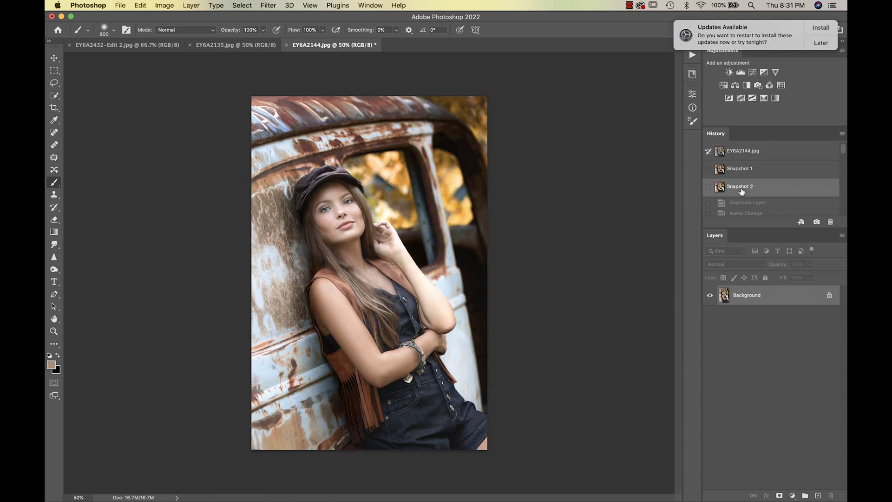